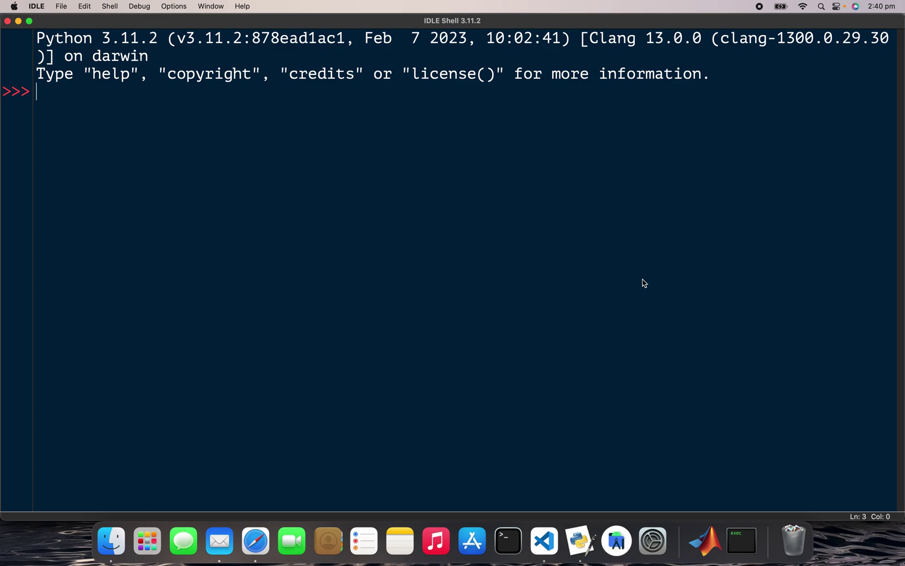
type("from sympy i")
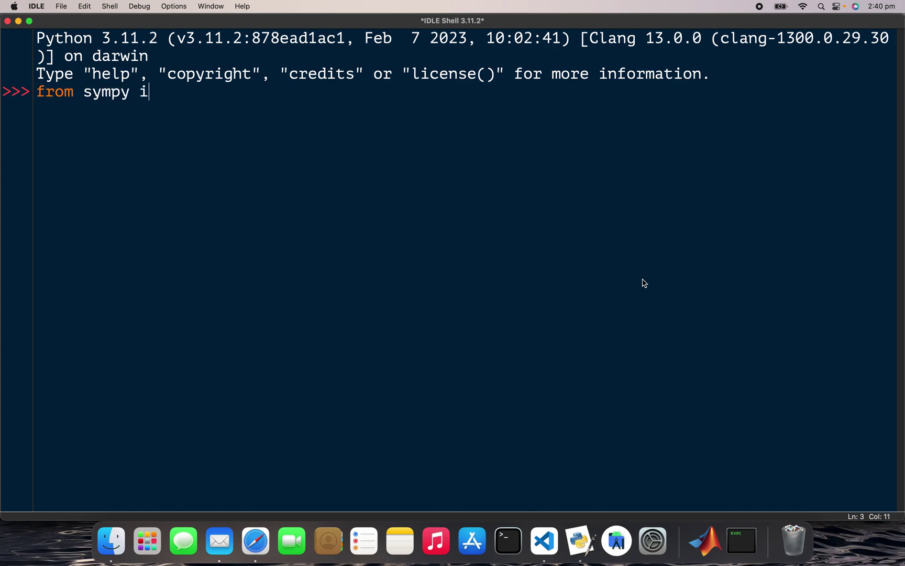
type("mport ")
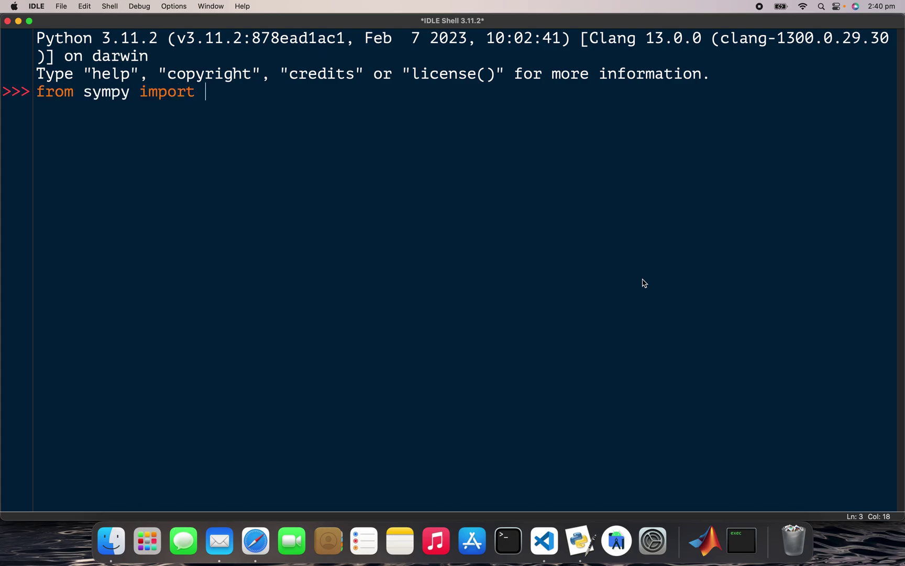
type("*")
Import all of SymPy, run init_printing(pretty_print), and define symbols x, y, z.
key("Return")
type("init")
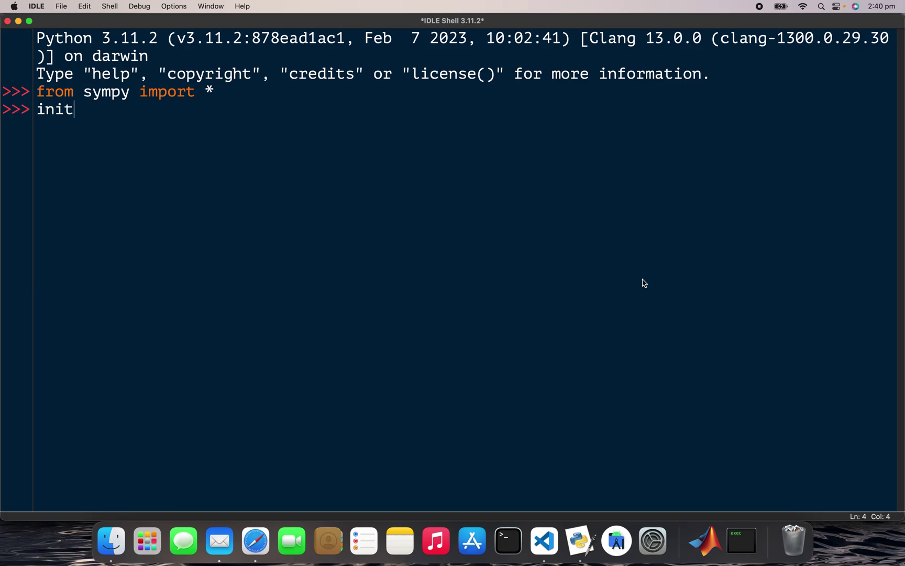
type("_printi")
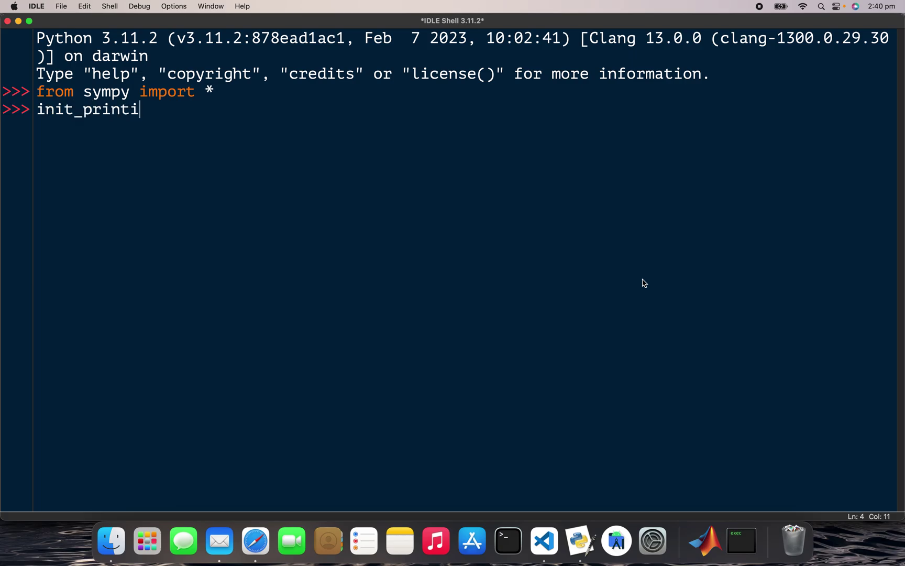
type("ng(")
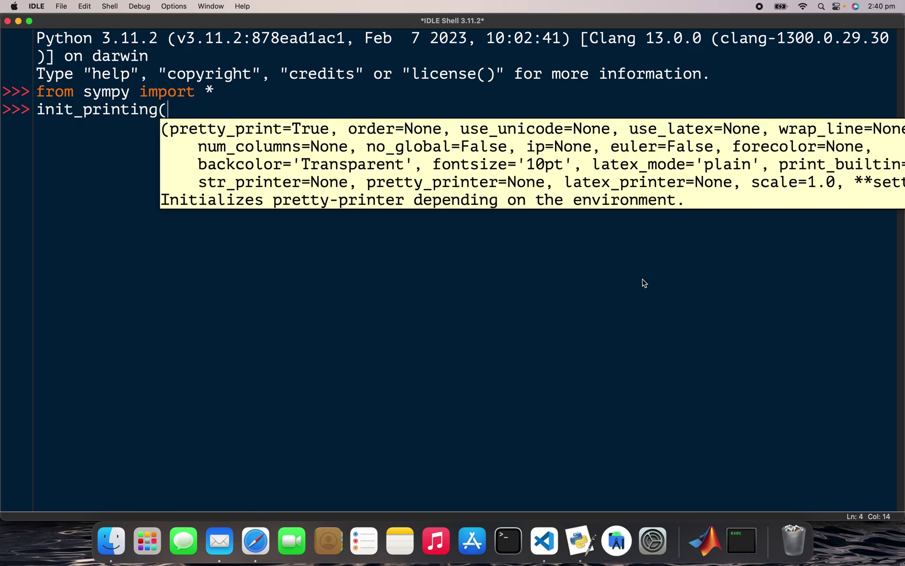
type("pret")
type("ty_print)")
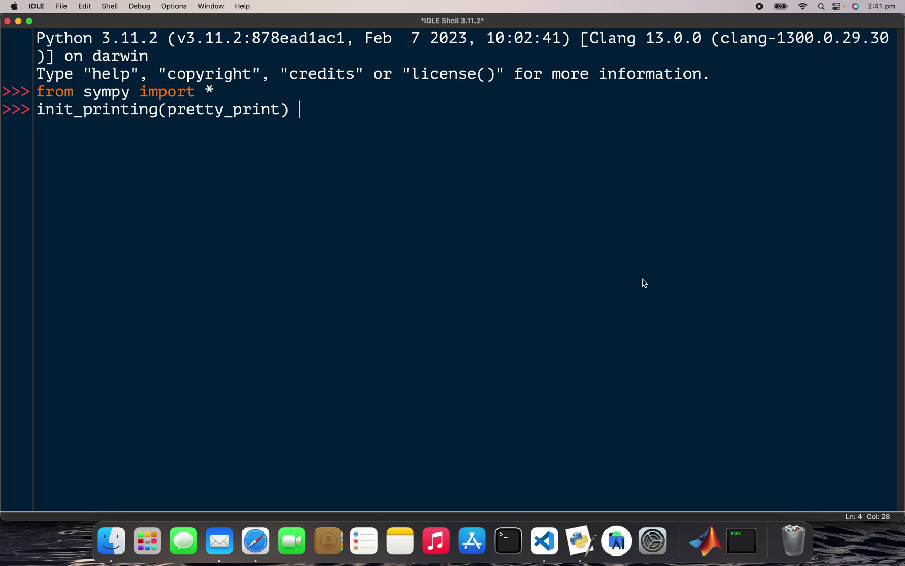
key("Return")
type("x,")
type("y,z ")
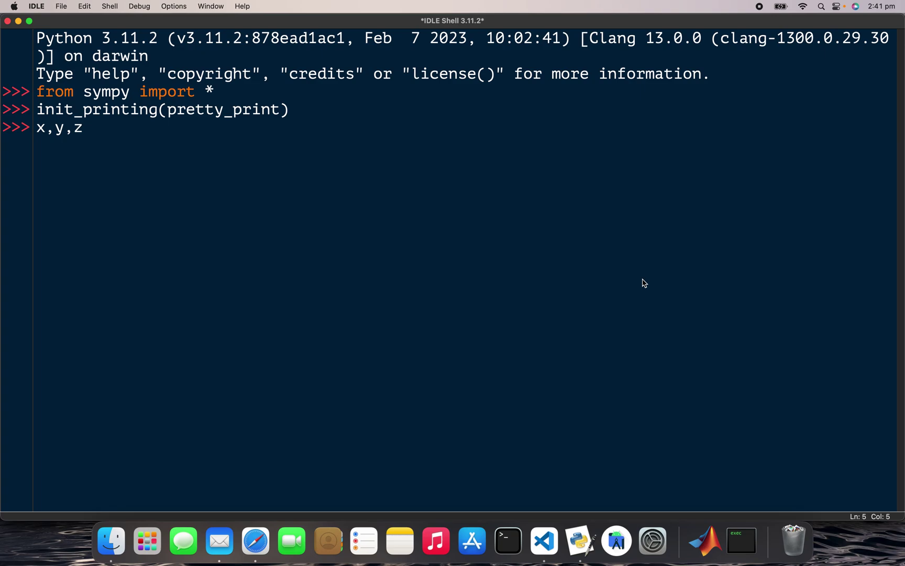
type("= symbols(")
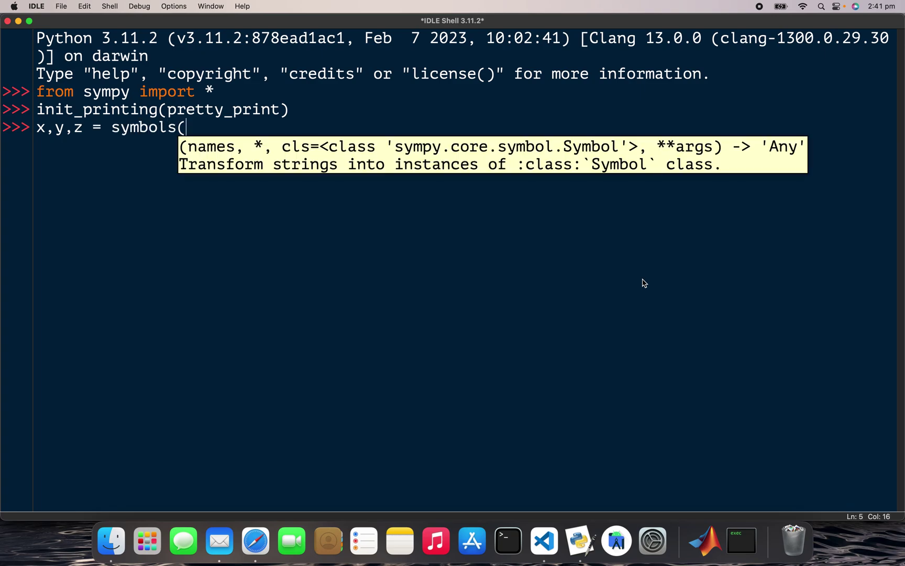
type("\"x y z\")")
key("Return")
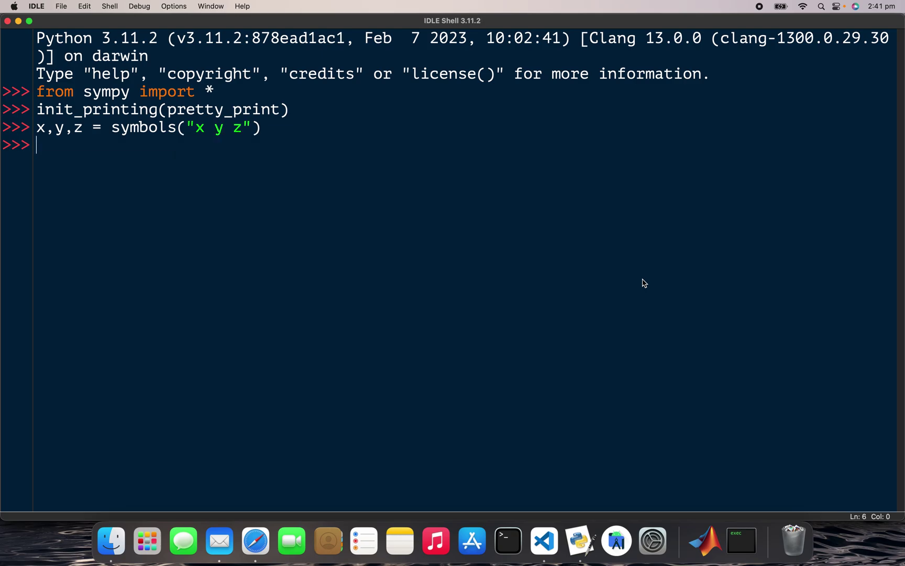
type("f = ")
type("y")
type("**")
type("(s")
Enter f = y**sin(x) - sqrt(x), removing the stray parenthesis from the exponent.
key("BackSpace")
key("BackSpace")
type("sin(")
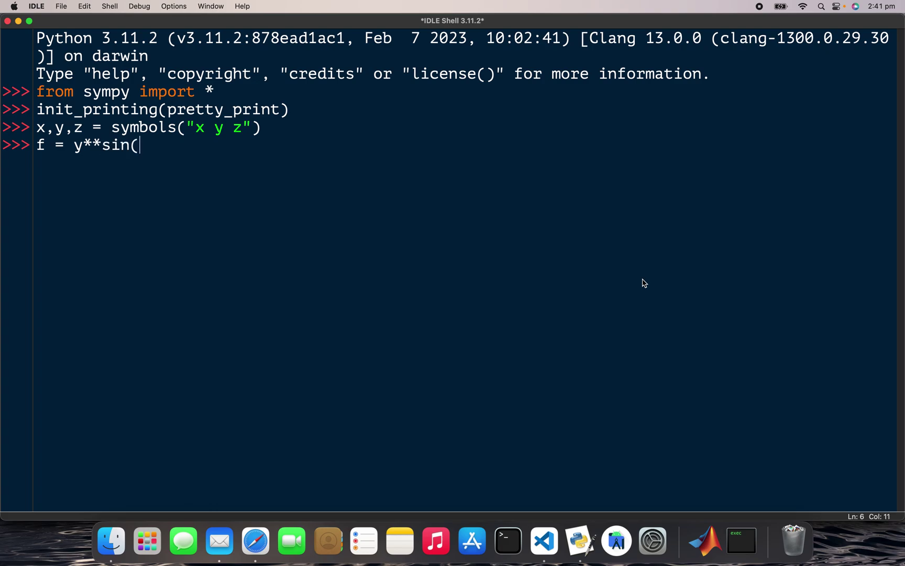
type("x) -")
type(" sqrt")
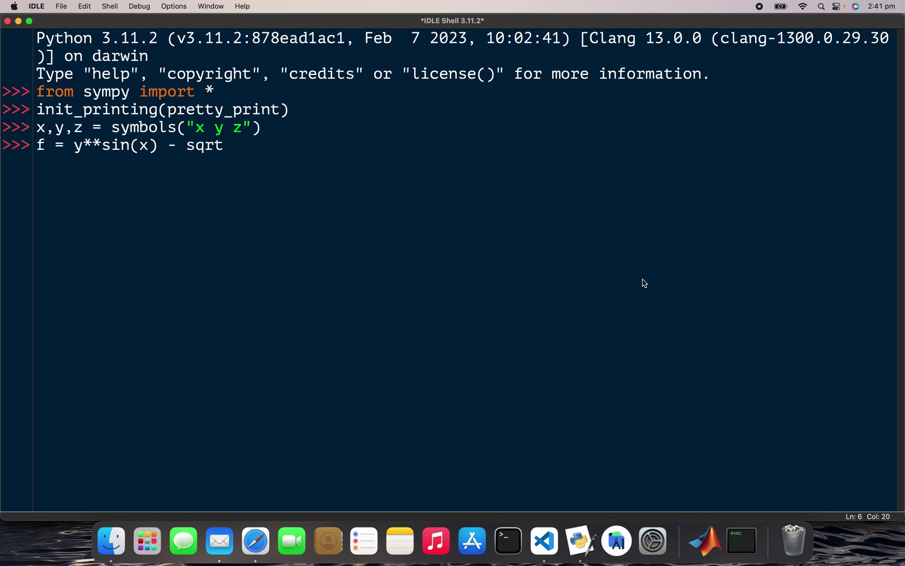
type("(x)")
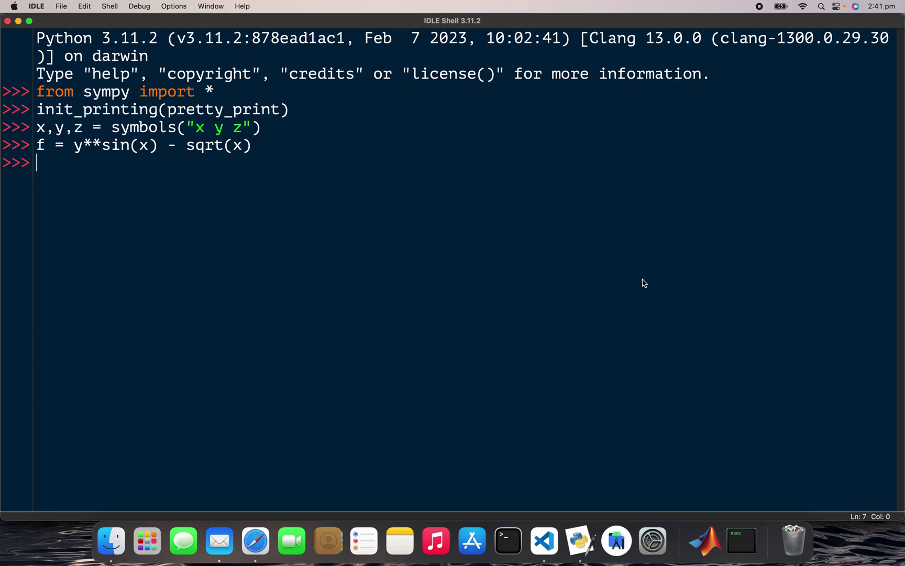
type("idif")
type("f(f")
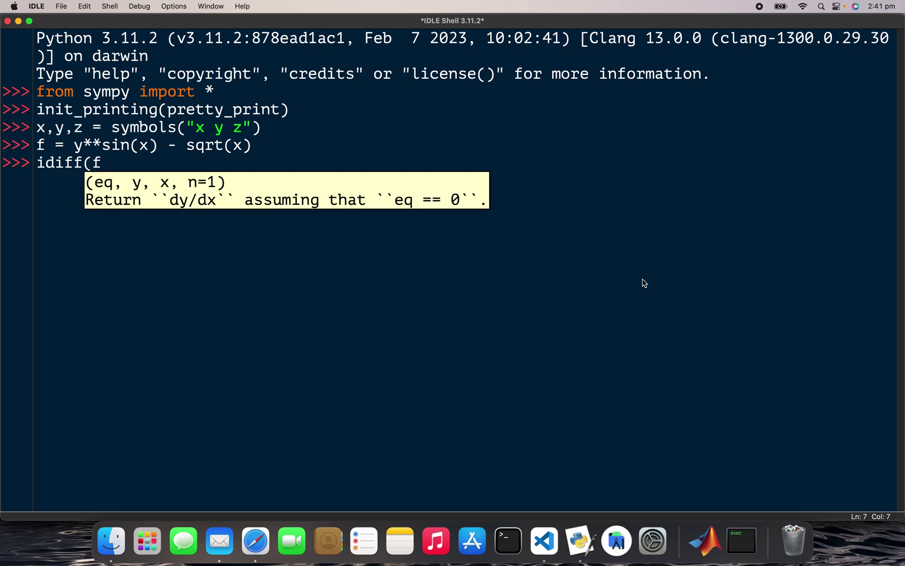
type(", y,")
type("x)")
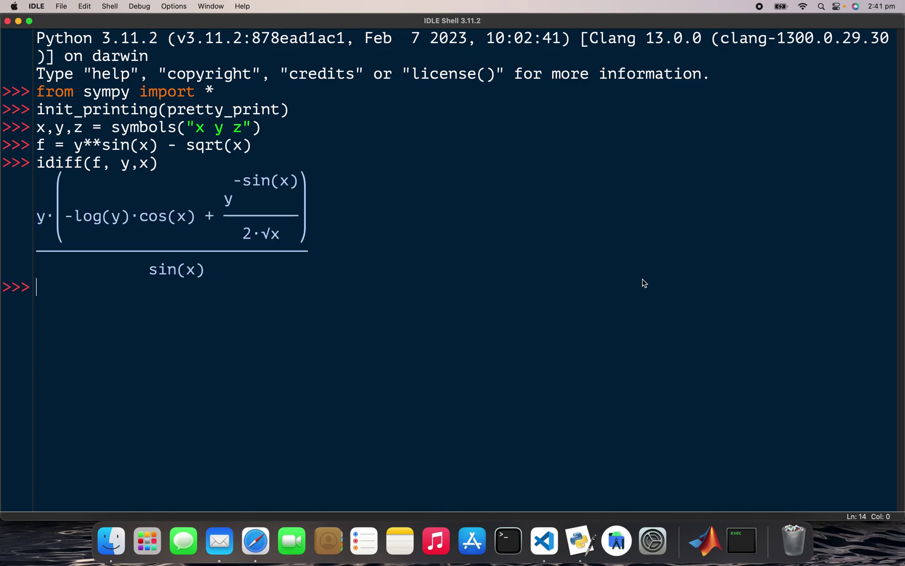
type("id")
type("iff(")
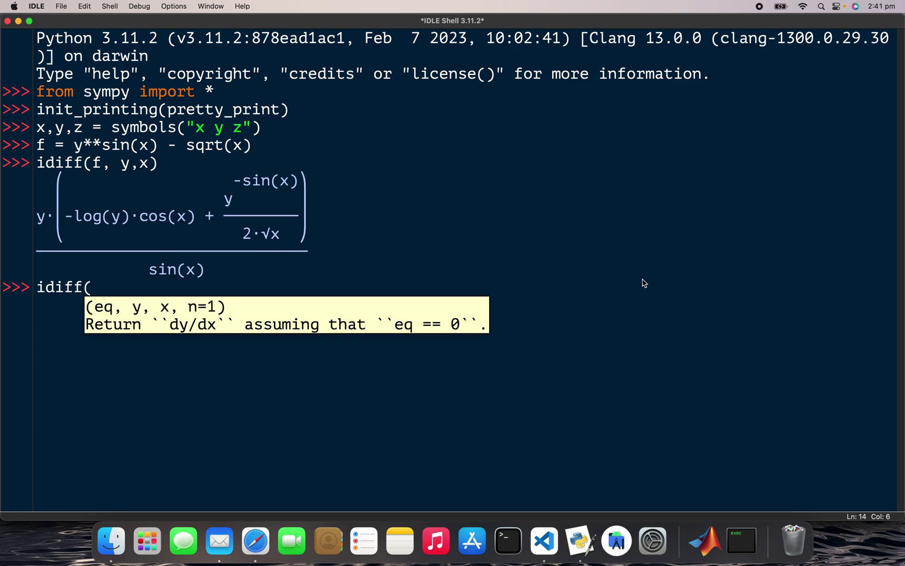
type("f,x")
type(",y")
type(")")
Compute idiff(f, y, x) and idiff(f, x, y) for f's implicit derivatives.
key("Return")
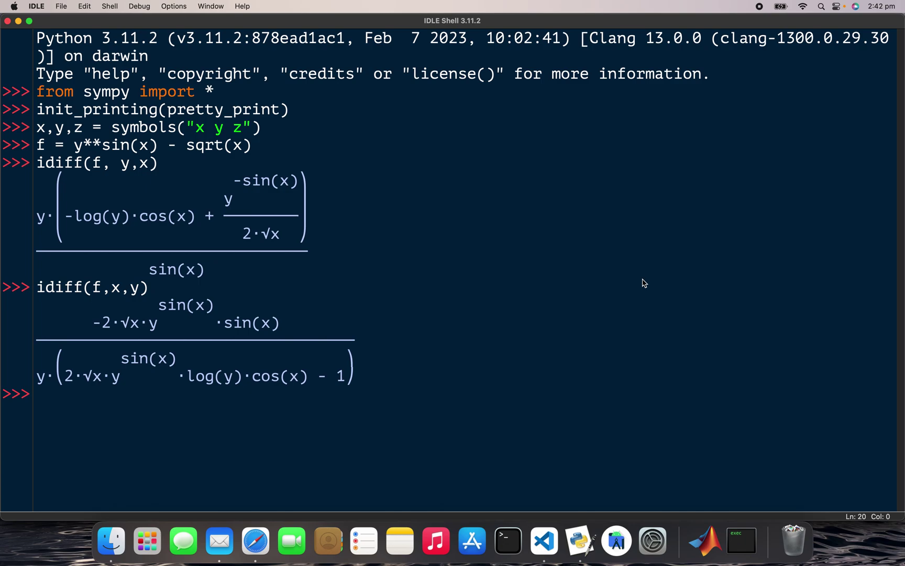
type("plot_")
type("imp")
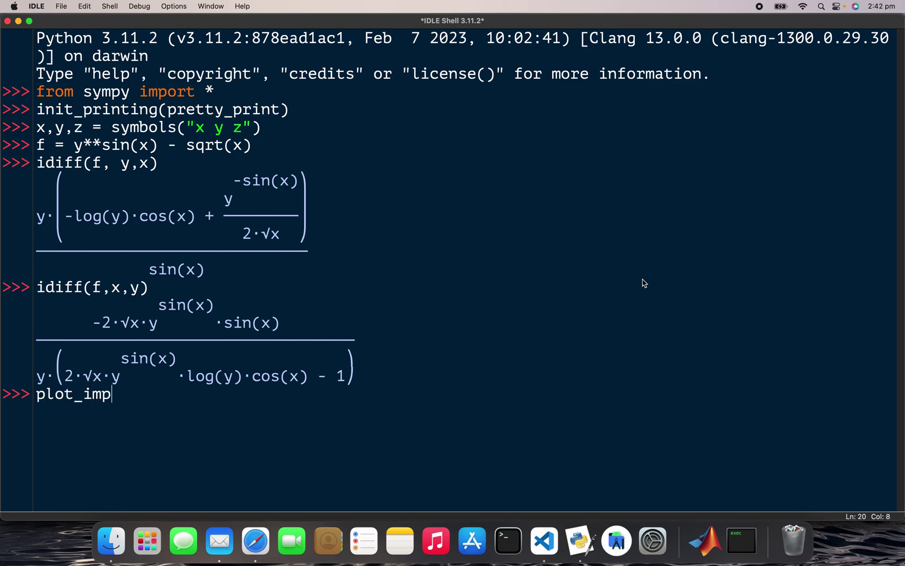
type("licit")
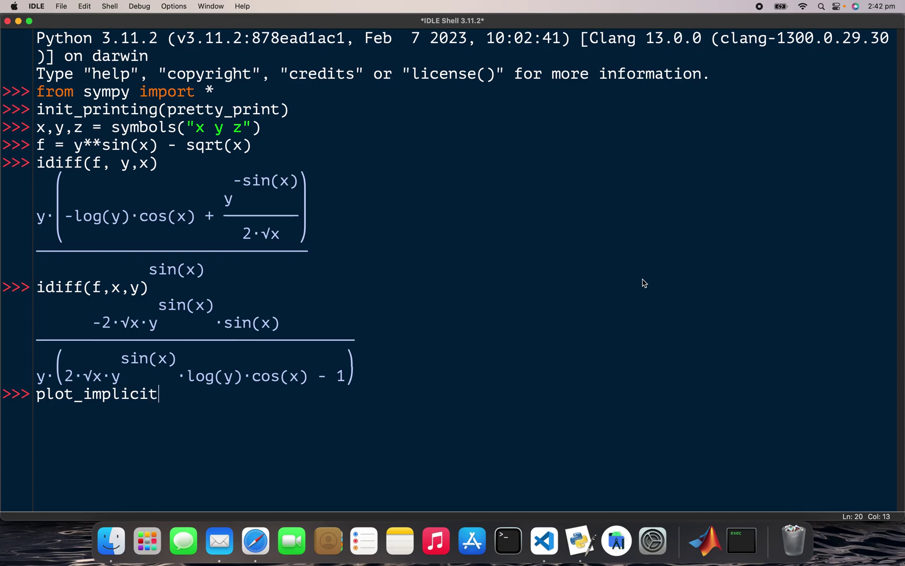
type("(f")
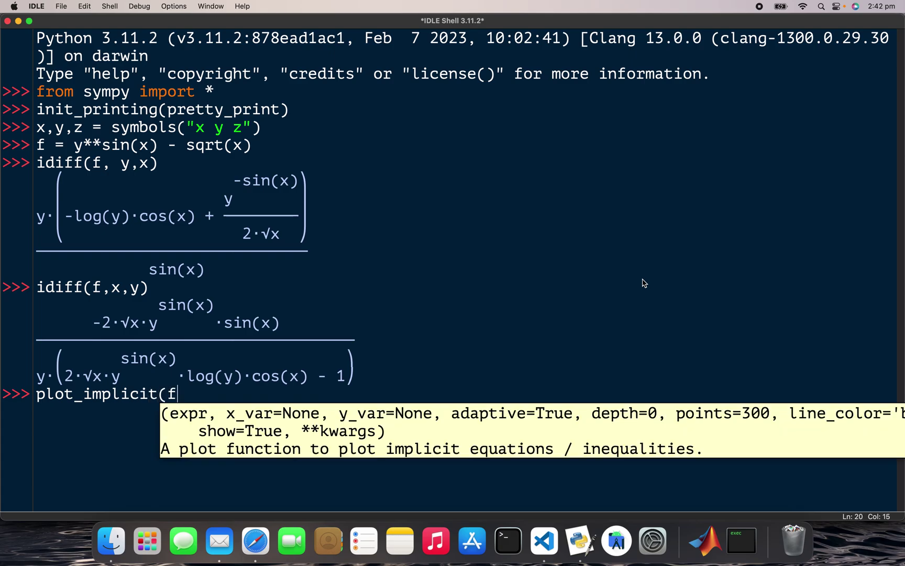
type(", ")
type("(x")
type(",-2,2")
type("), ")
type("(y,-2,2")
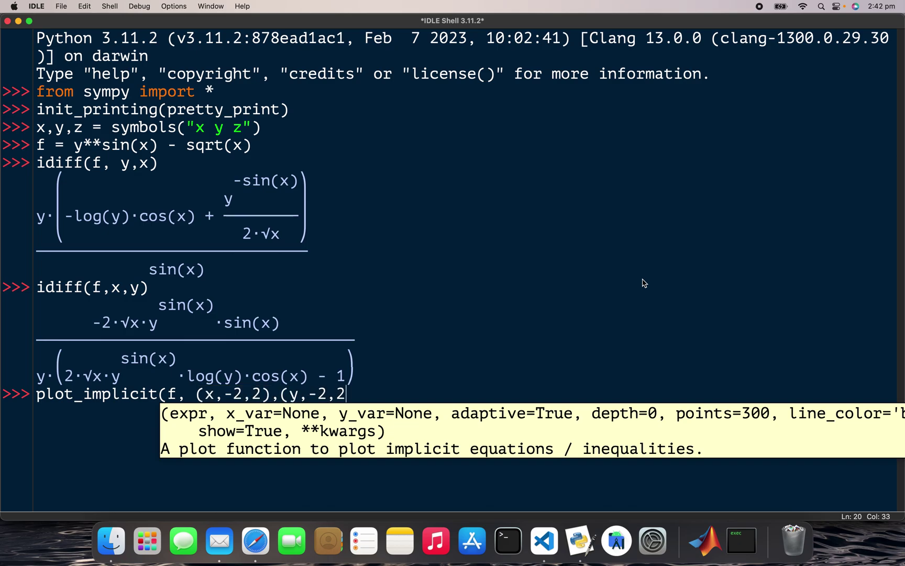
type(")")
type(")")
Run plot_implicit(f, (x,-2,2), (y,-2,2)) to plot f.
key("Return")
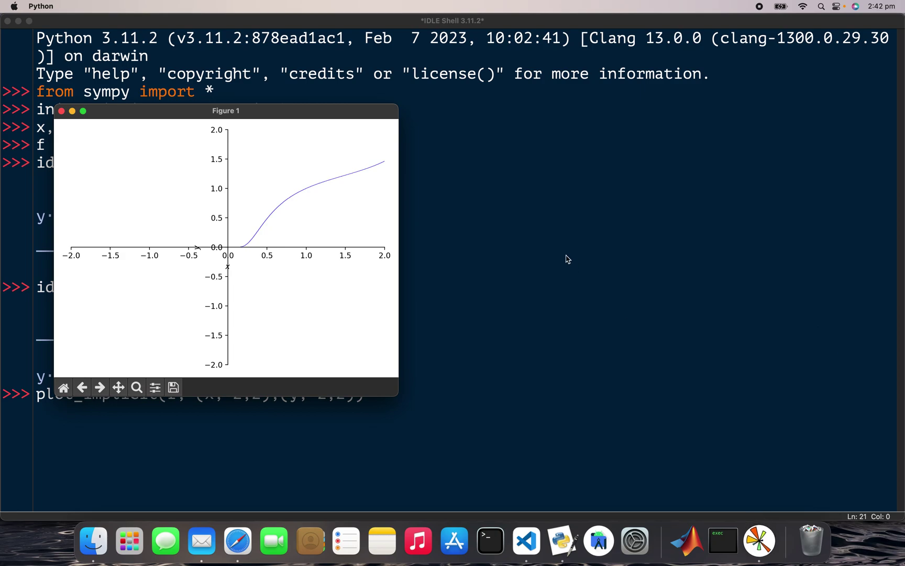
Enlarge the implicit plot of f, close it, and return to the shell.
left_click_drag(397, 395, 792, 464)
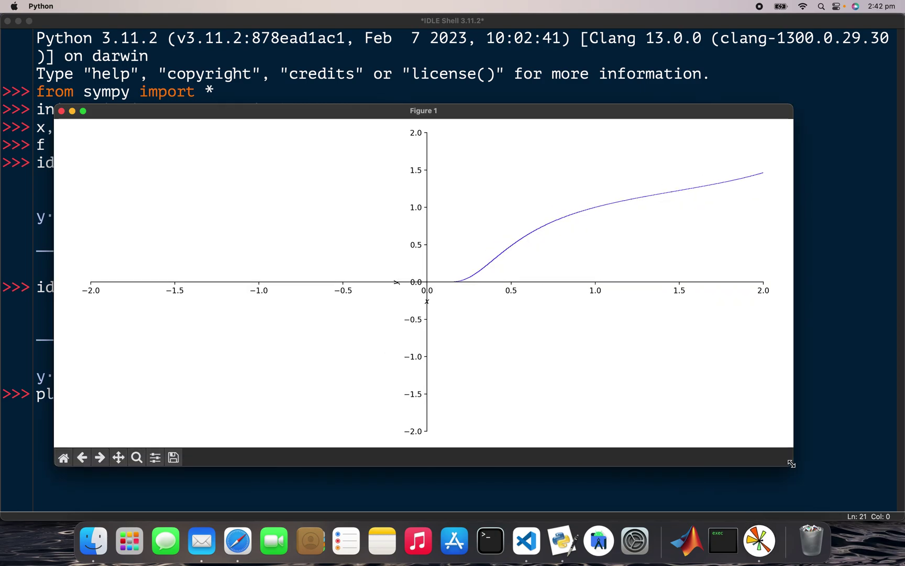
left_click(62, 111)
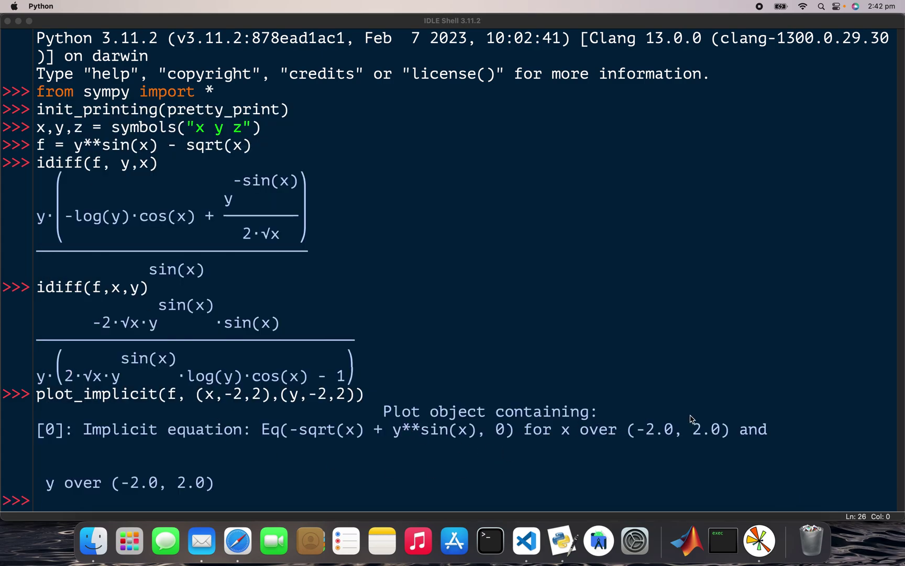
left_click(64, 506)
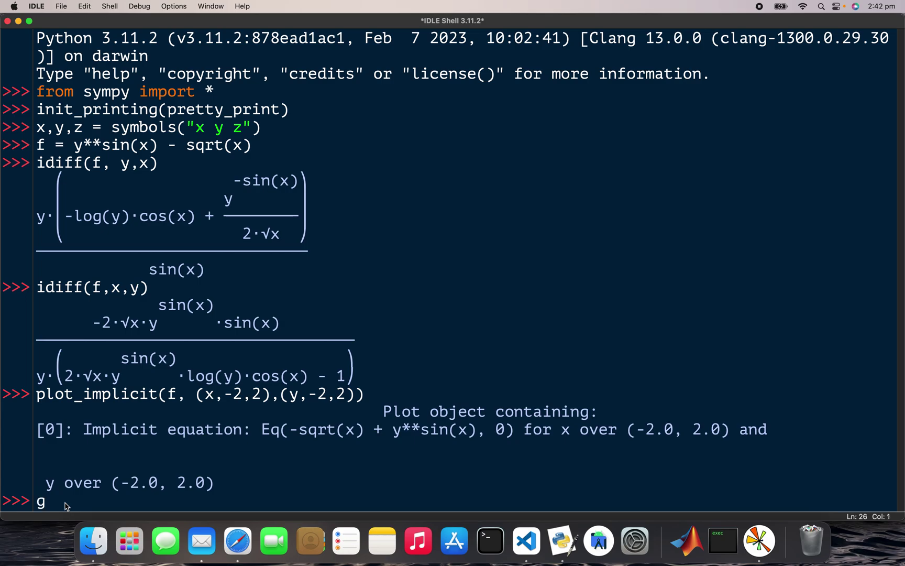
type("g = 2*x*")
type("y -2")
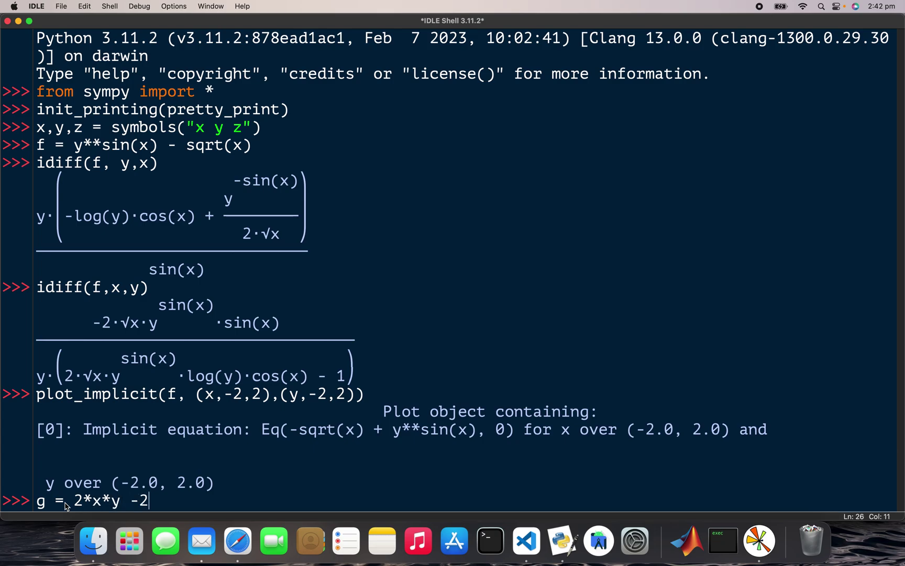
Define g = 2*x*y - 2 and get idiff(g,y,x) = -y/x and idiff(g,x,y) = -x/y.
key("Return")
type("id")
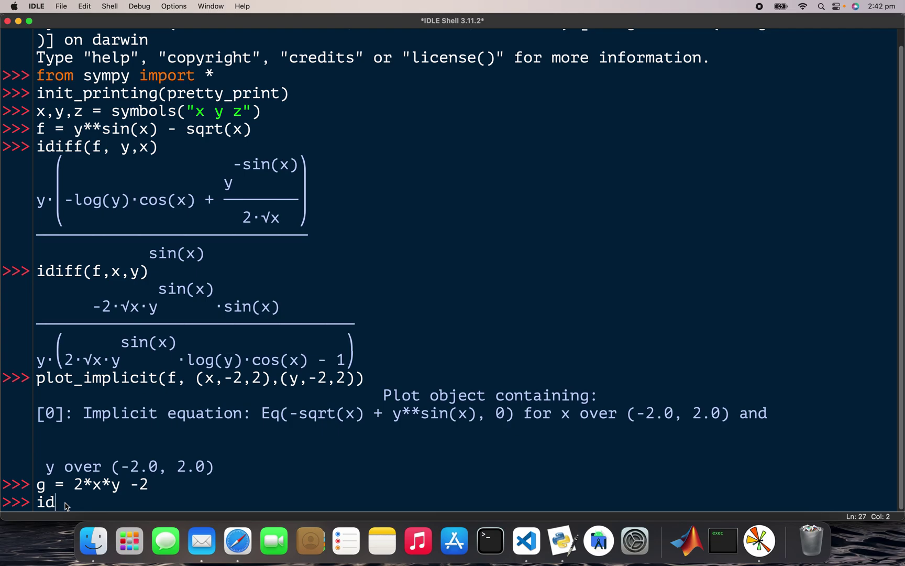
type("f")
key("BackSpace")
type("if")
type("f(i")
key("BackSpace")
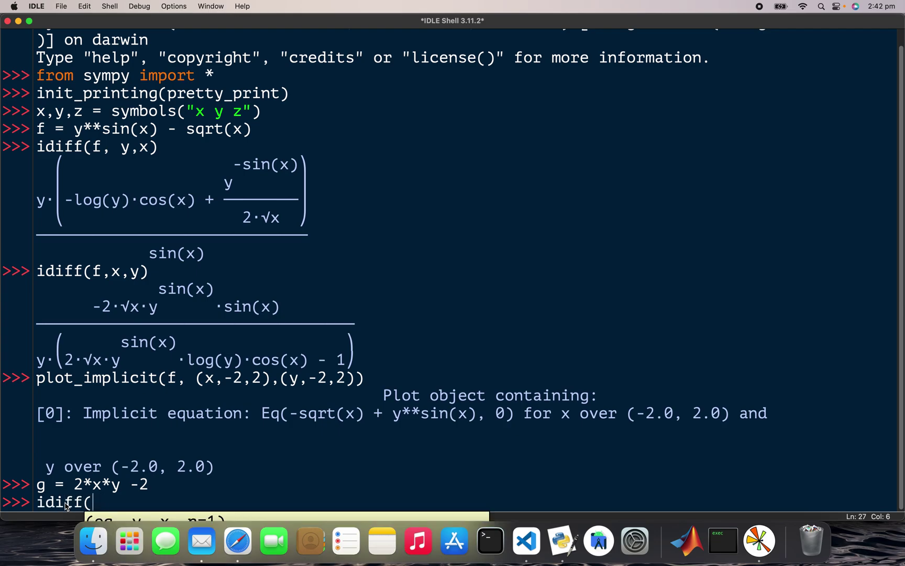
type("g,y,")
type("x)")
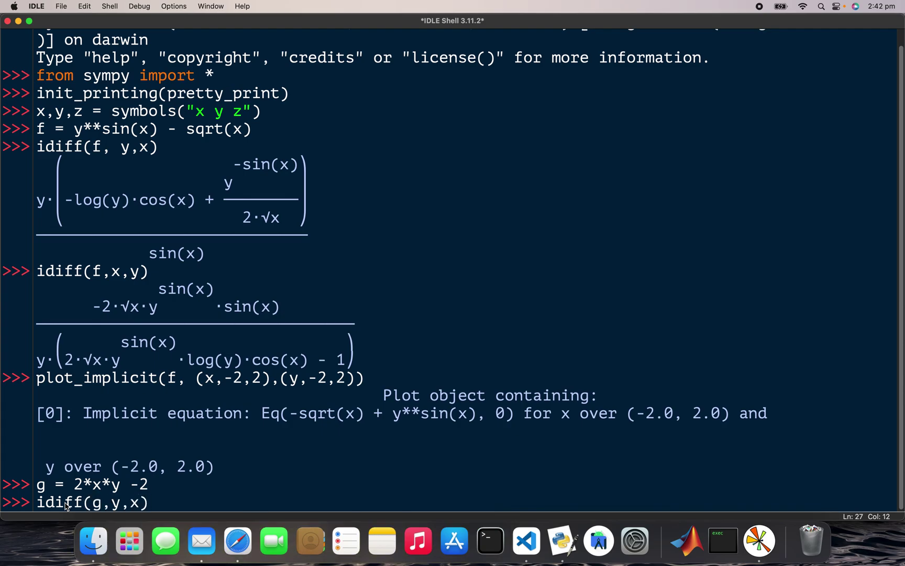
key("Return")
type("i")
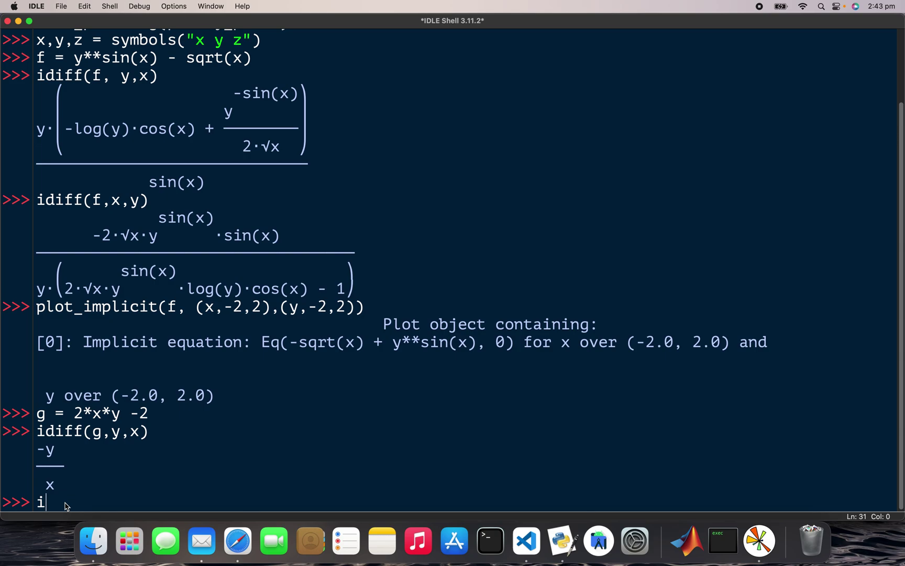
type("diff")
type("(")
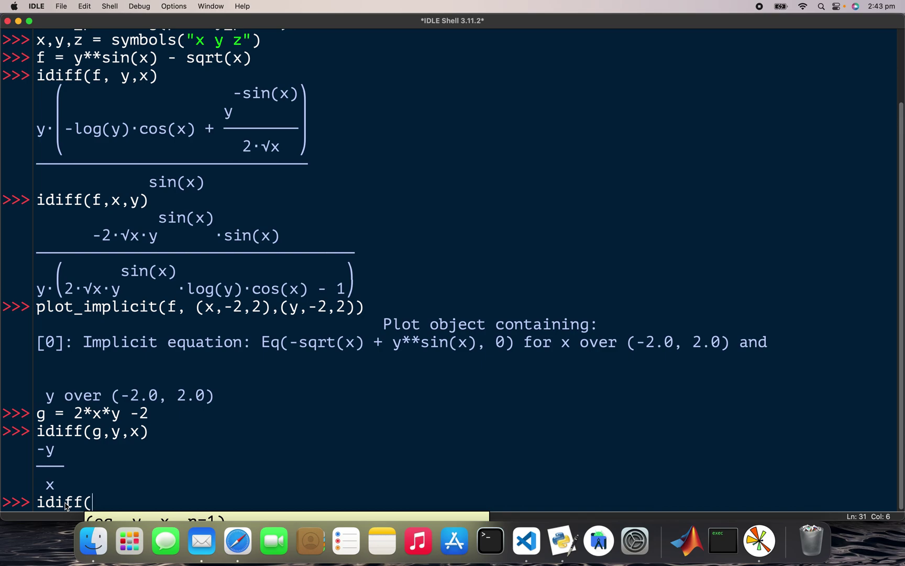
type("g,")
type("x,")
type("y)")
key("Return")
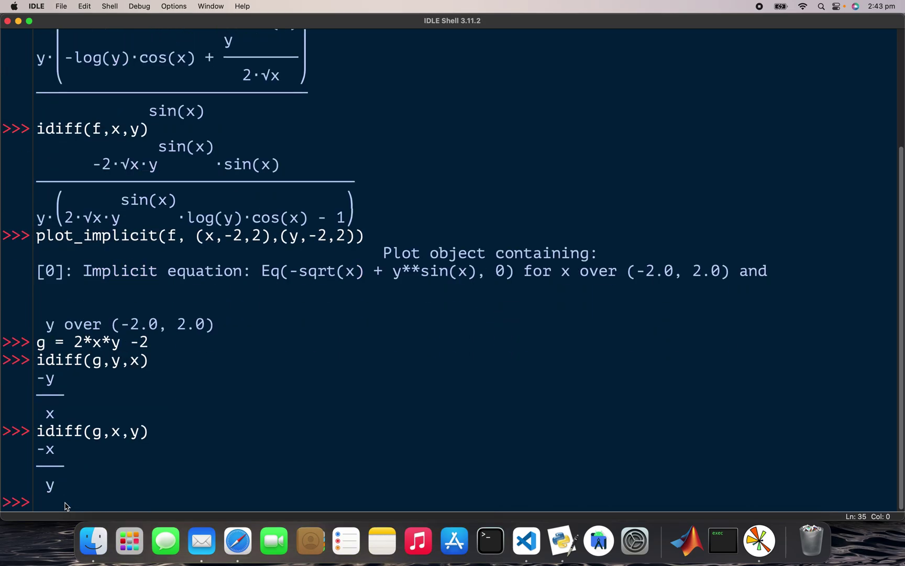
type("im")
key("BackSpace")
key("BackSpace")
Reuse the earlier plot command to run plot_implicit(g, (x,-2,2), (y,-2,2)).
left_click_drag(366, 239, 40, 240)
key("super+c")
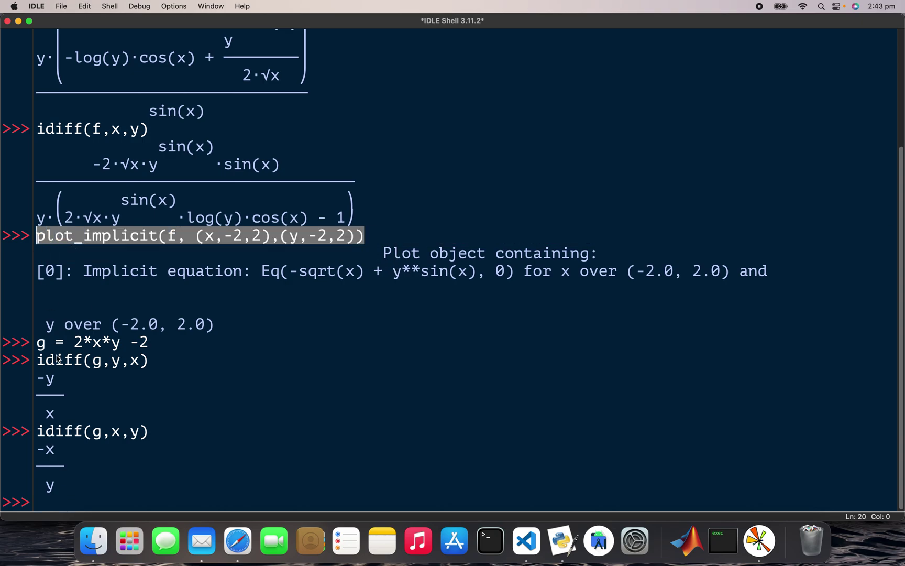
left_click(55, 503)
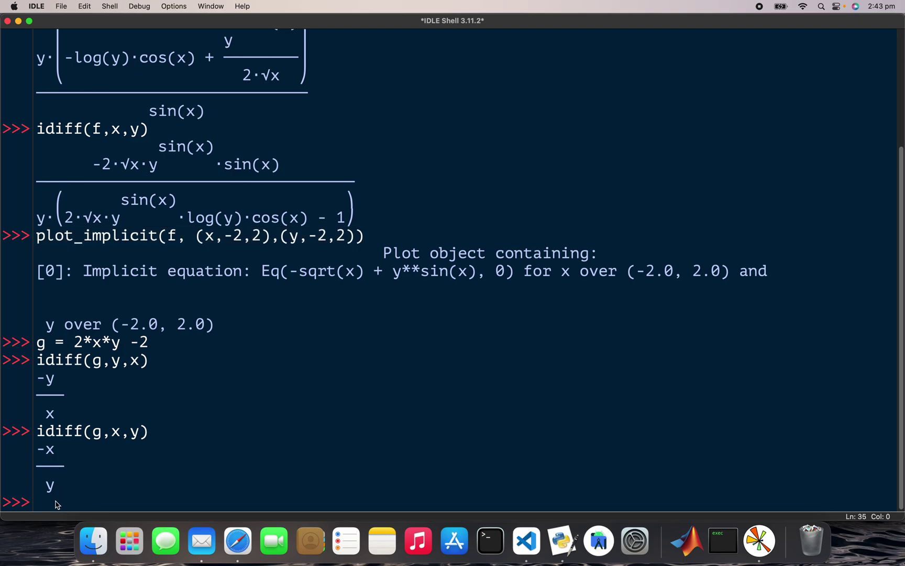
key("super+v")
left_click(175, 504)
key("BackSpace")
type("g")
key("Right")
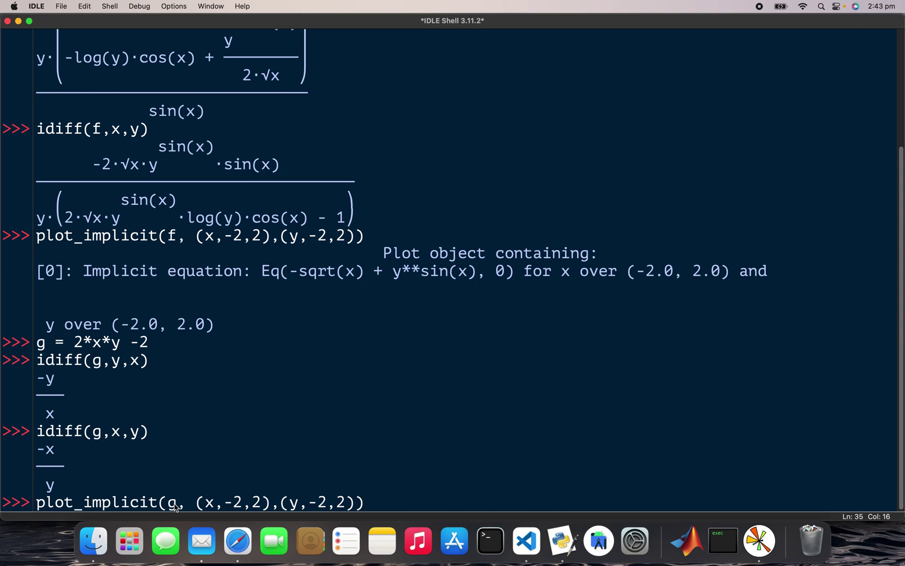
key("Right")
key("Right")
key("Right")
key("Return")
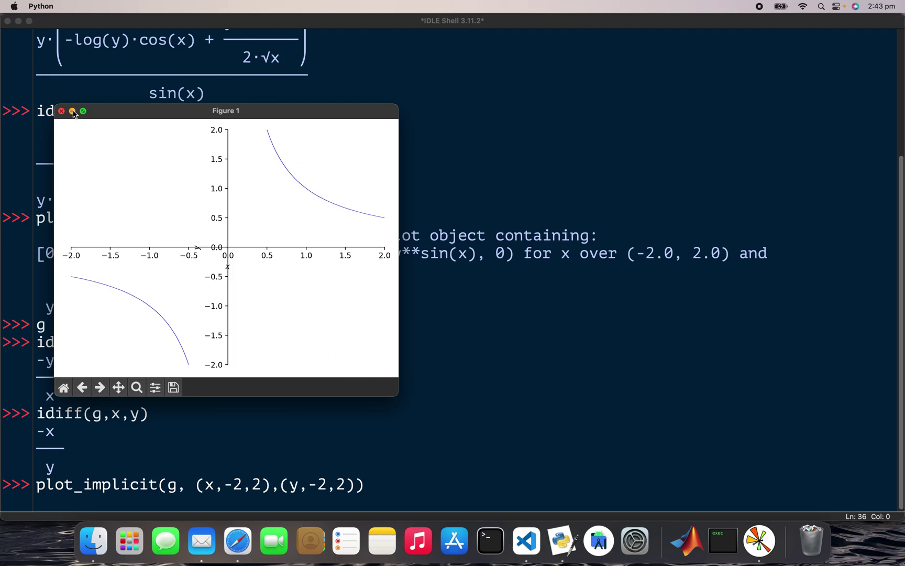
Maximise the hyperbola plot, close it, and return to the shell.
left_click(83, 111)
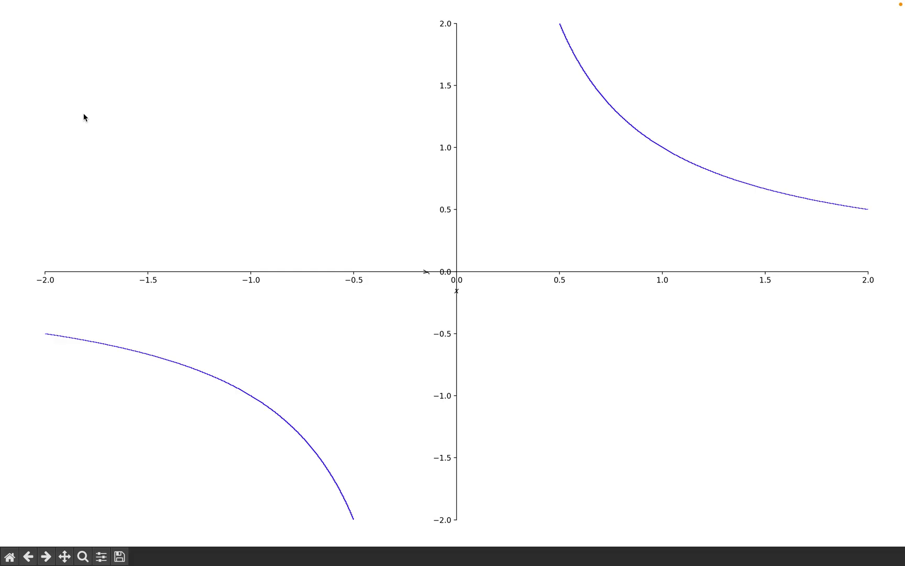
mouse_move(8, 7)
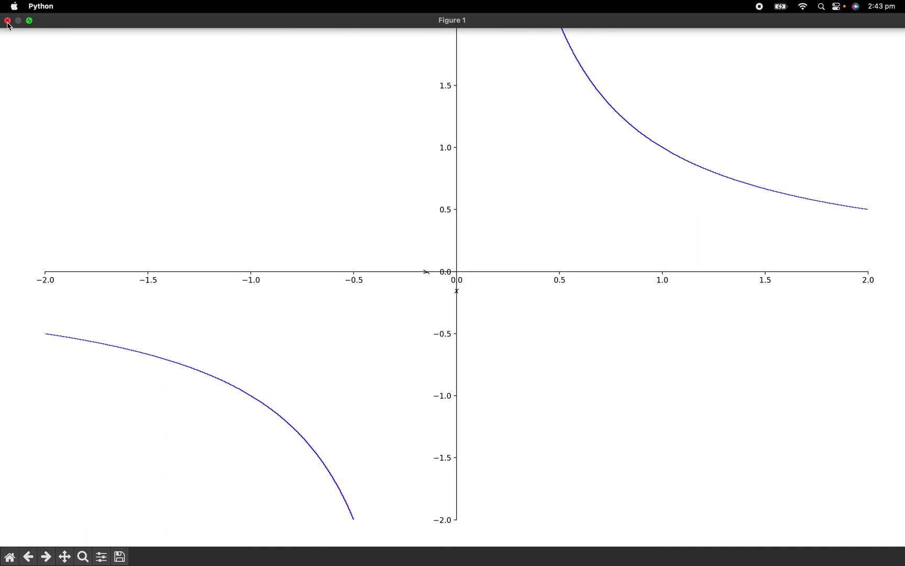
left_click(8, 21)
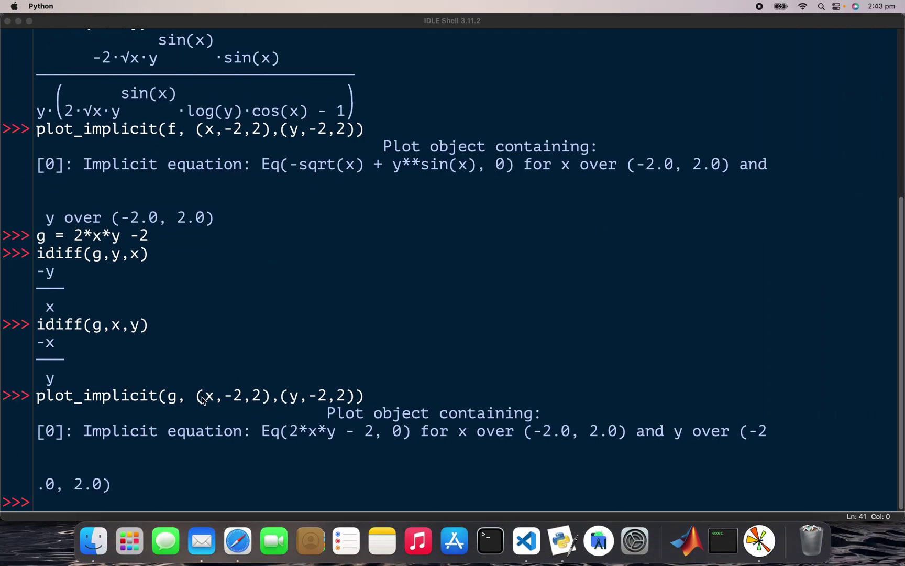
left_click(70, 502)
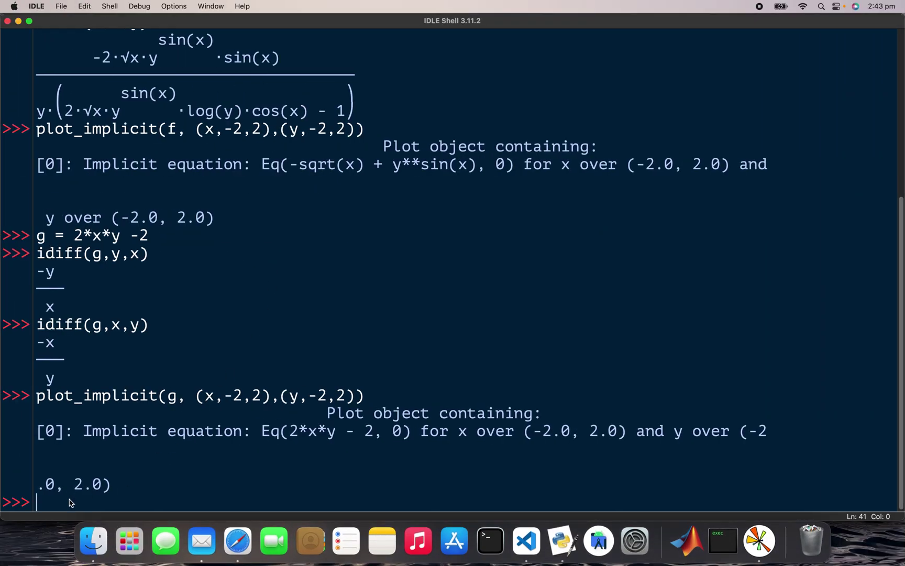
type("h ")
type("= 2")
type("x**")
Define h = 2*x**2 + 2*y**2 - 2 and compute idiff(h,y,x), giving -x/y.
key("BackSpace")
key("BackSpace")
key("BackSpace")
type("*x")
type("**2 ")
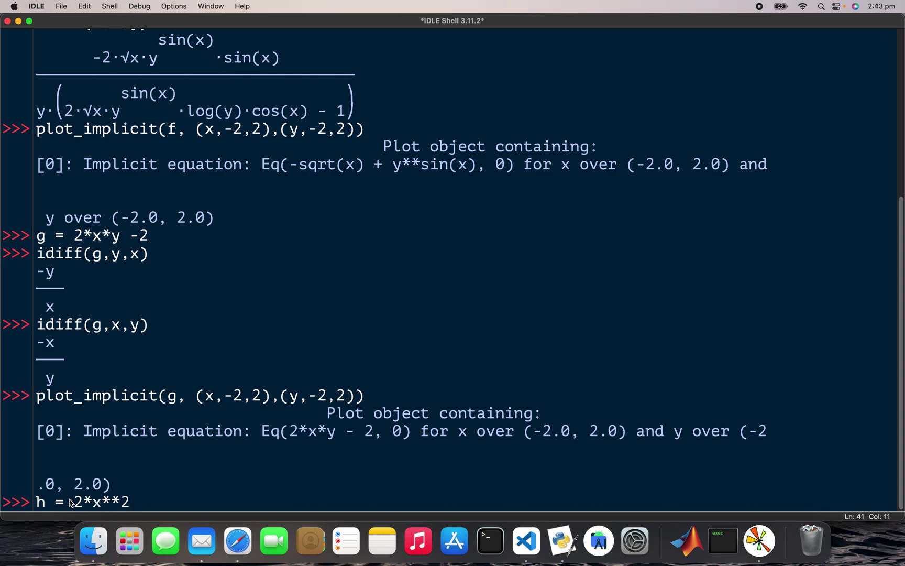
type("+ 2")
type("*y**2 ")
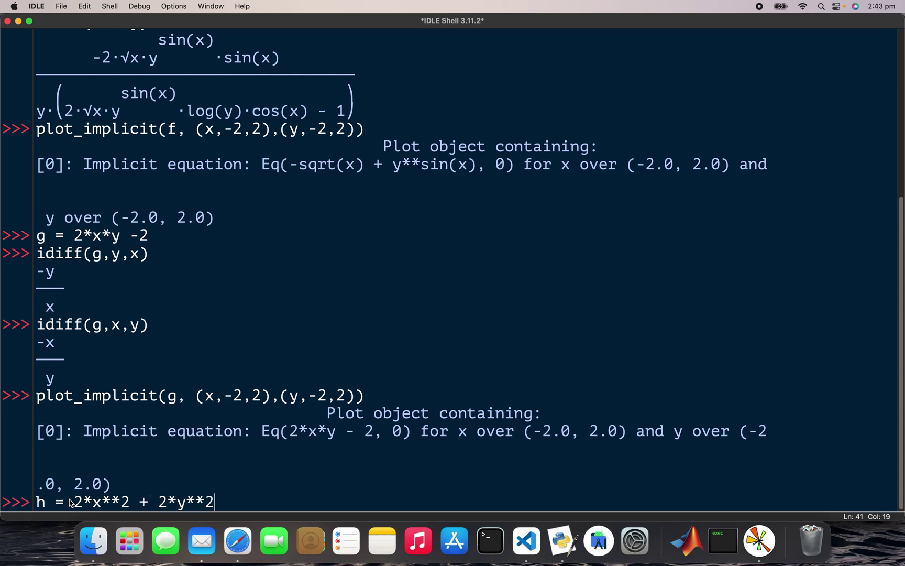
type("-2")
key("Return")
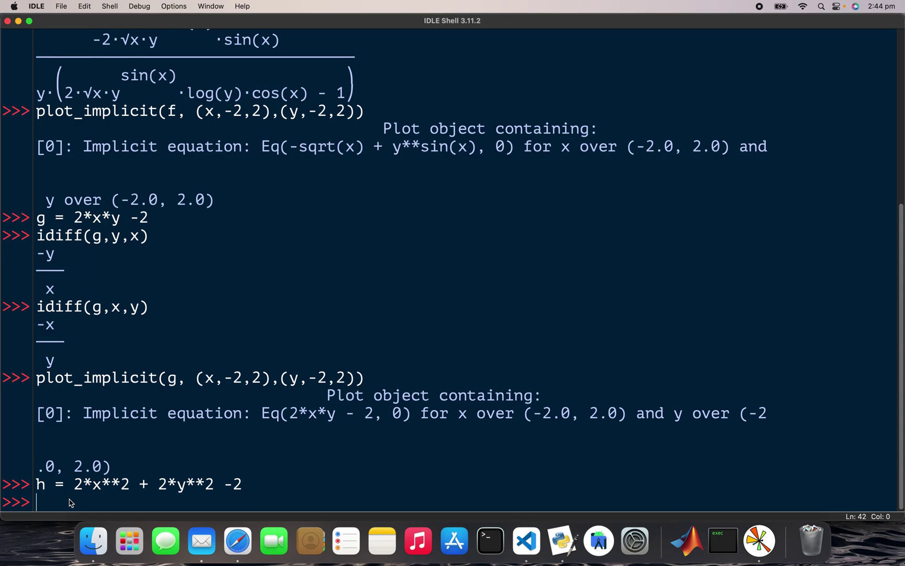
type("idiff(")
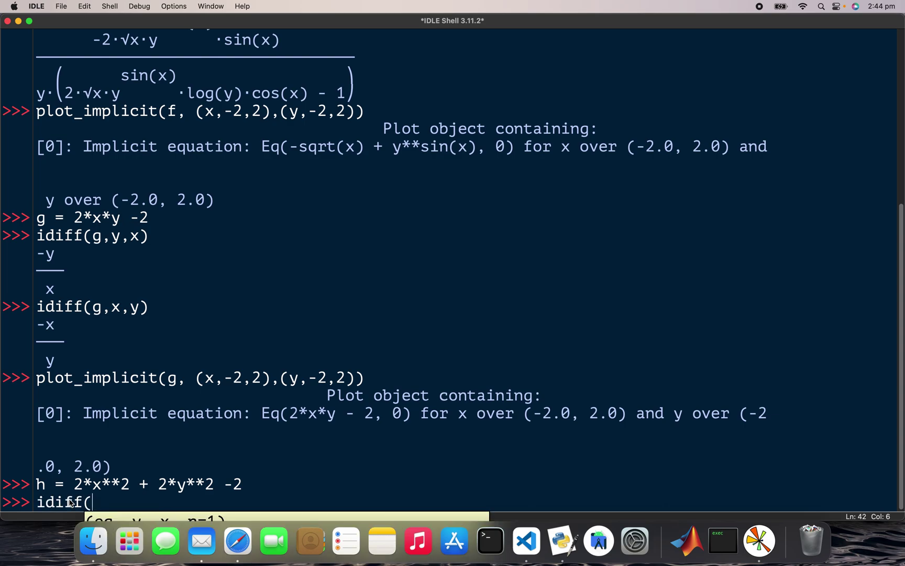
type("h,")
type("t")
key("BackSpace")
type("y,x")
type(")")
key("Return")
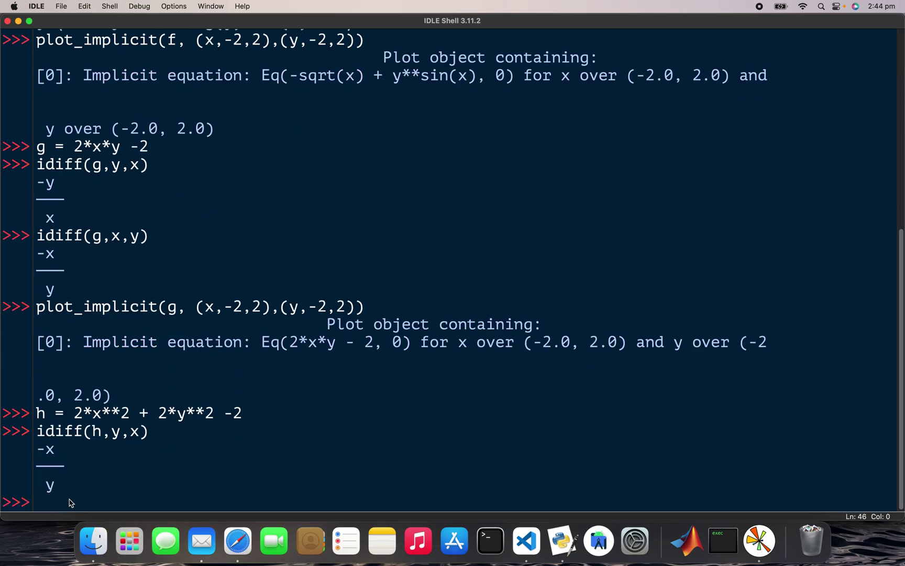
type("idif")
type("f(")
type("h,x")
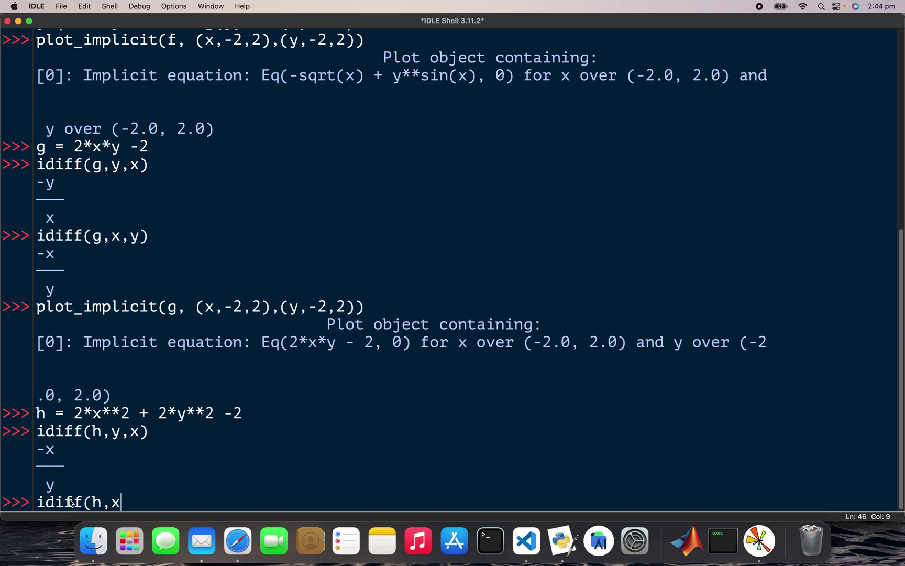
type(",y)")
Compute idiff(h,x,y) = -y/x and recall the plot command, replacing f with h.
key("Return")
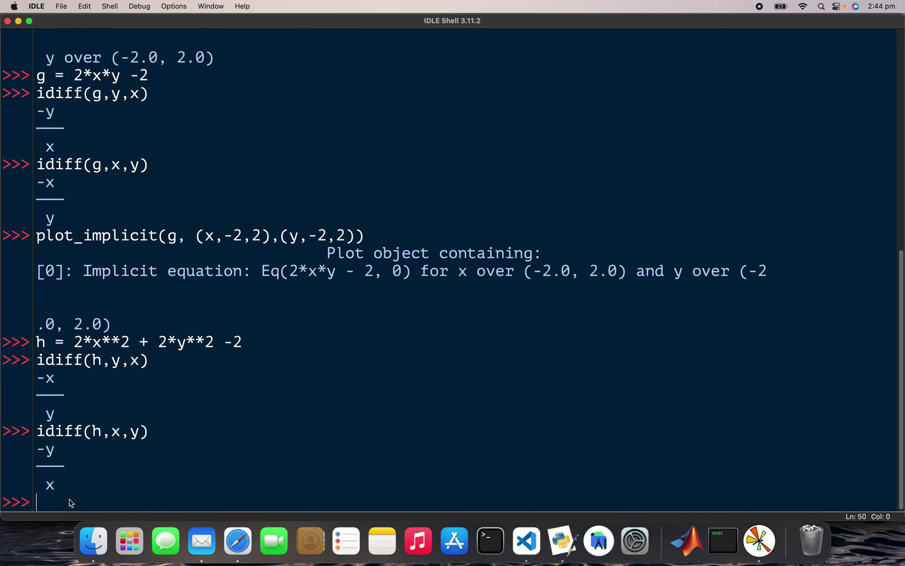
key("super+v")
left_click(176, 503)
key("BackSpace")
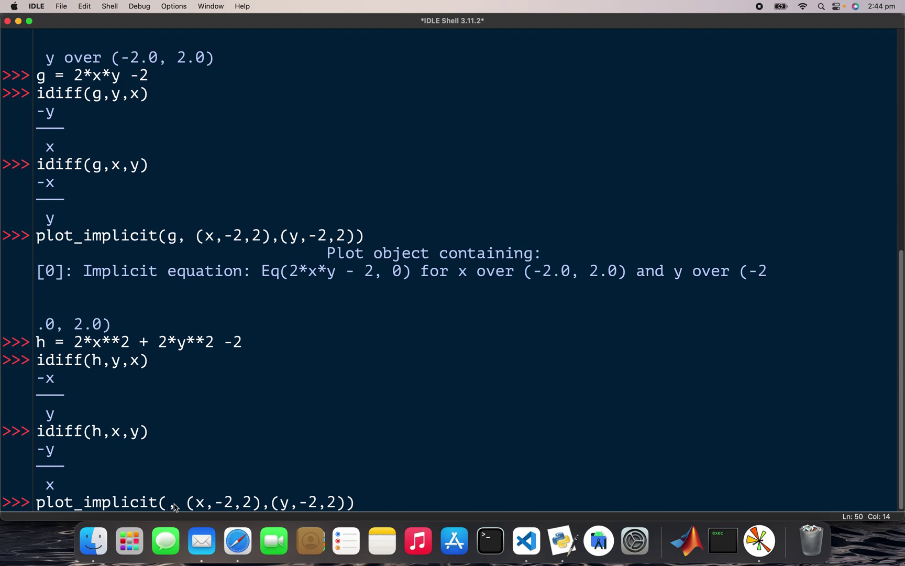
type("h")
Run plot_implicit for h over -2 to 2, view the ellipse, and close it.
left_click(376, 507)
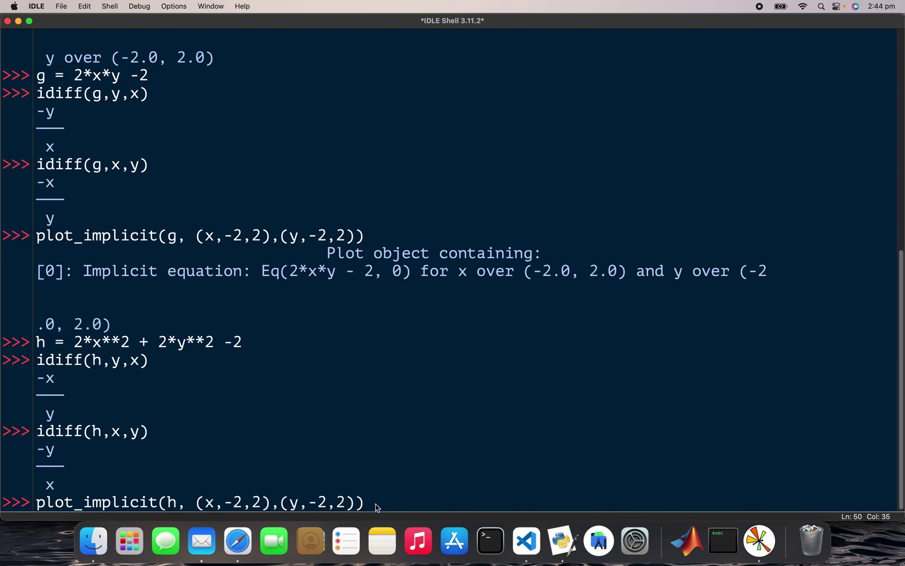
key("Return")
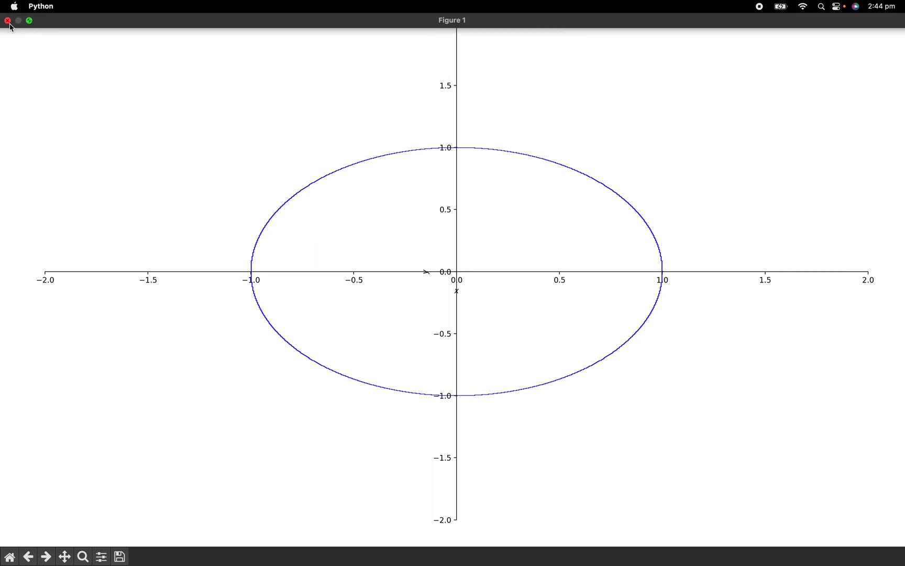
left_click(8, 26)
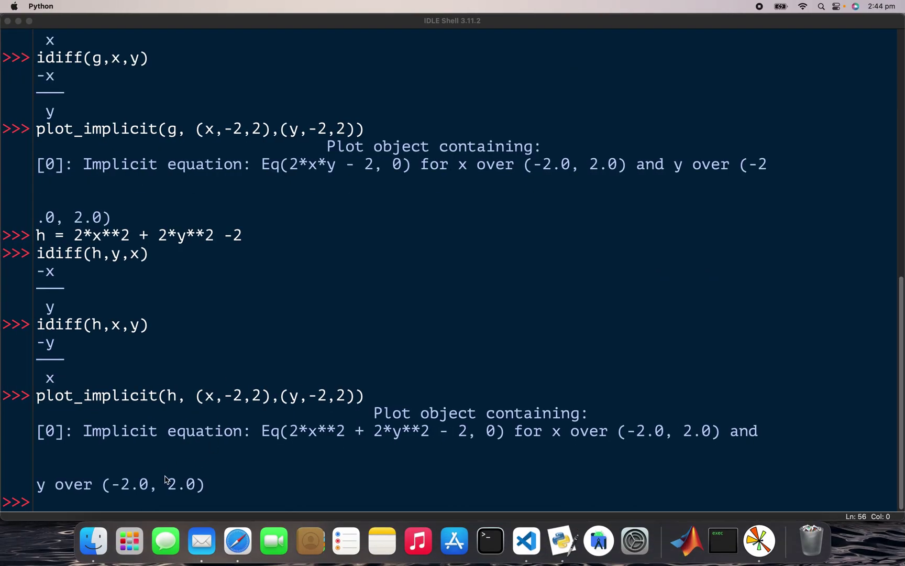
left_click(115, 503)
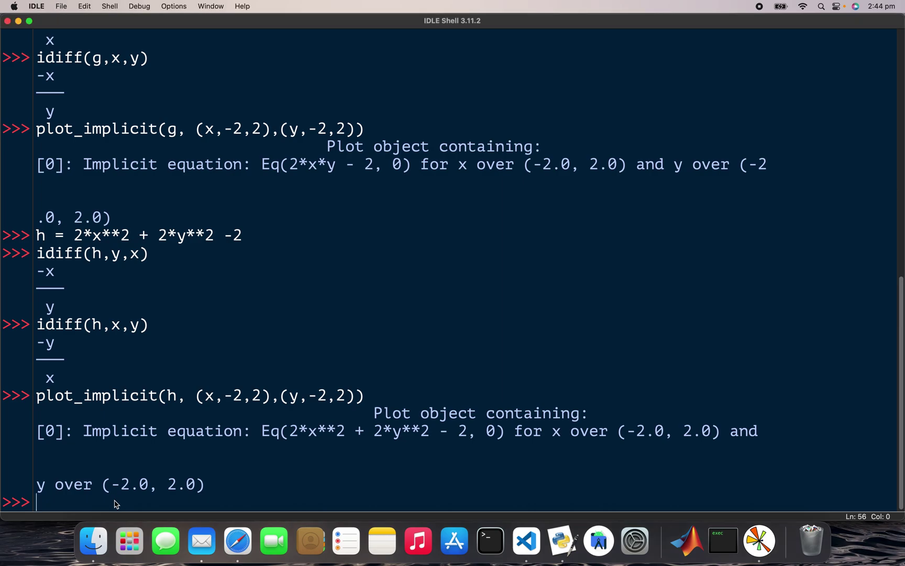
type("z = ")
type("1 + ")
type("x")
Define z = 1 + x*y - exp(y) and get derivatives -y/(x - e^y) and (-x + e^y)/y.
key("BackSpace")
type("x**")
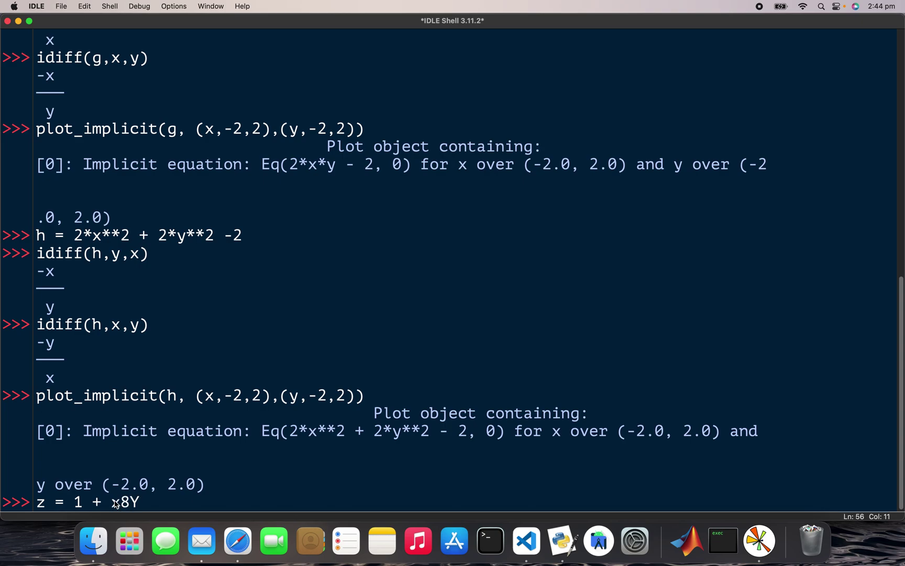
key("BackSpace")
key("BackSpace")
type("*")
type("y")
type(" - exp")
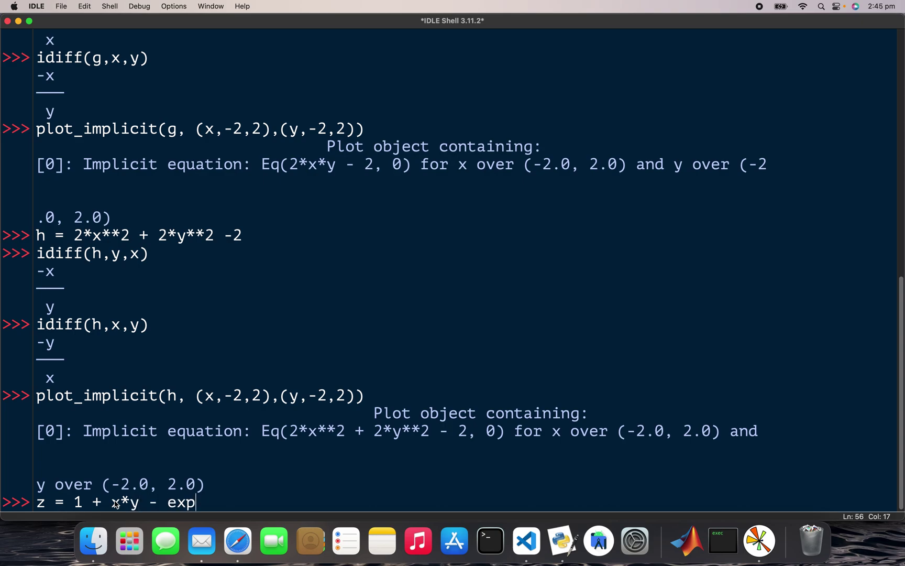
type("(y")
type(")")
key("Return")
type("id")
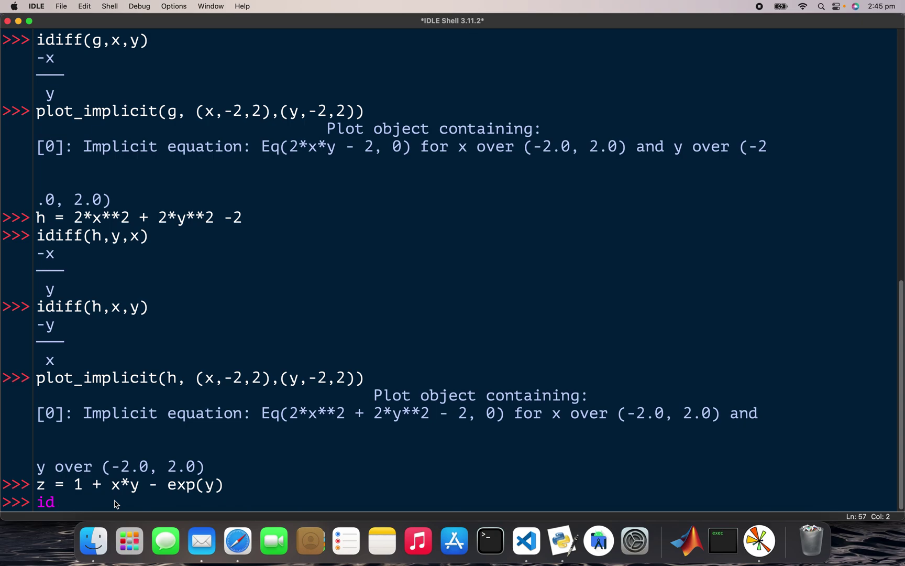
type("iff(")
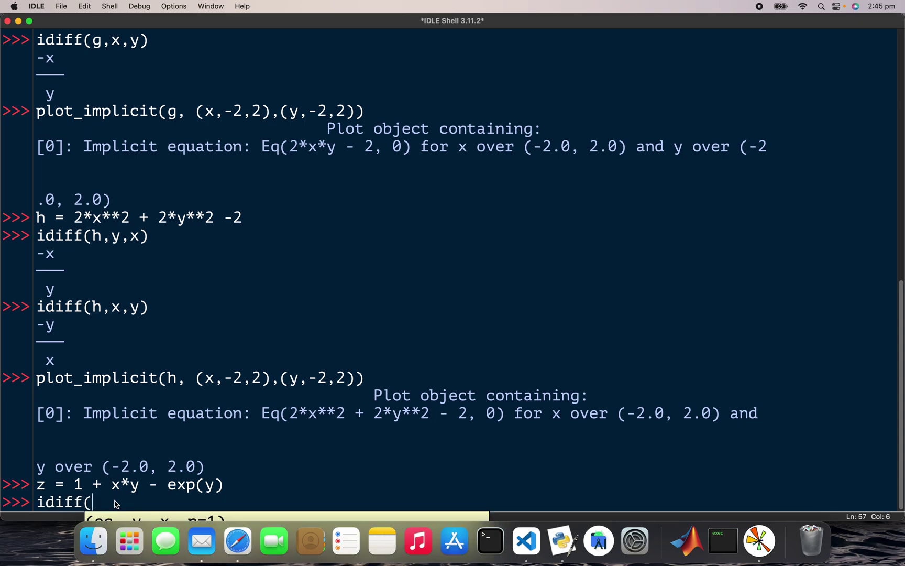
type("z,")
type("y,x")
type(")")
key("Return")
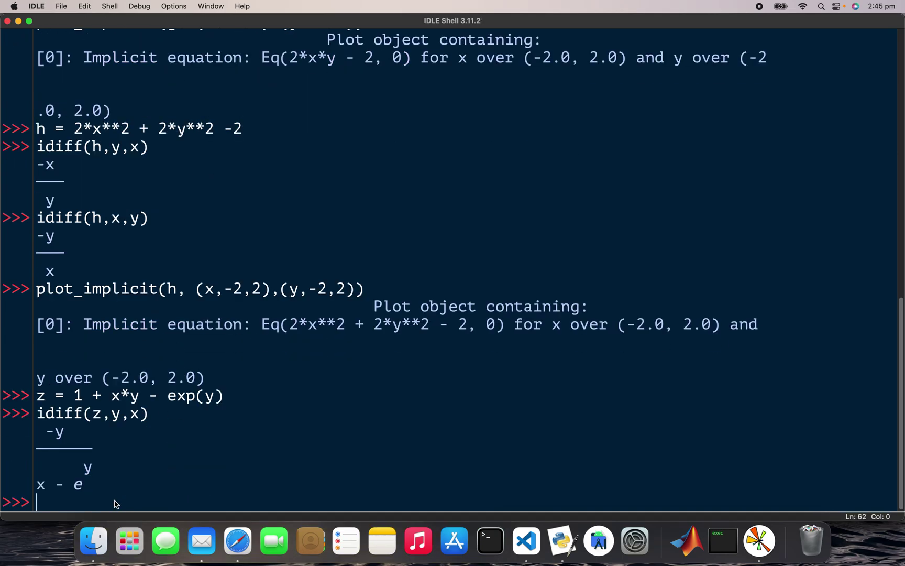
type("idiff")
type("(z")
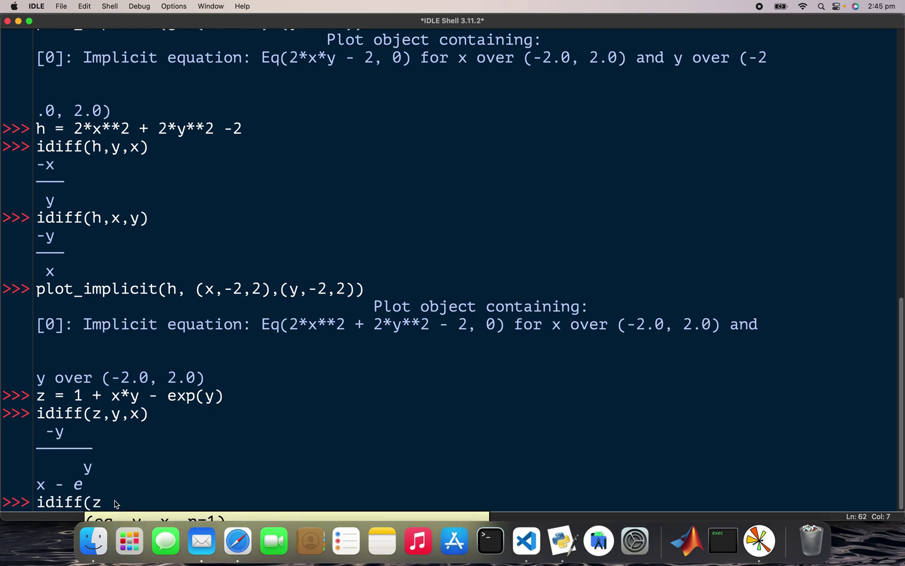
type(",x,y")
type(")")
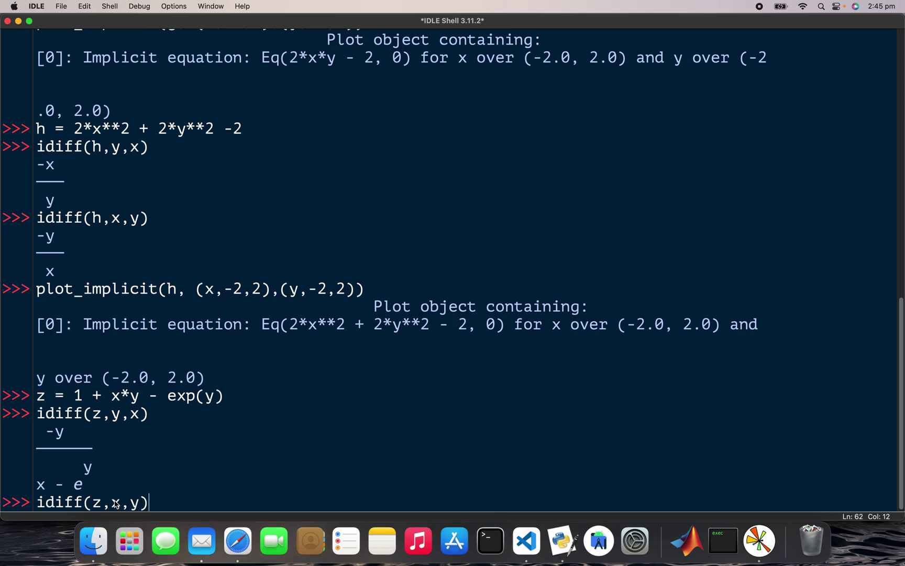
key("Return")
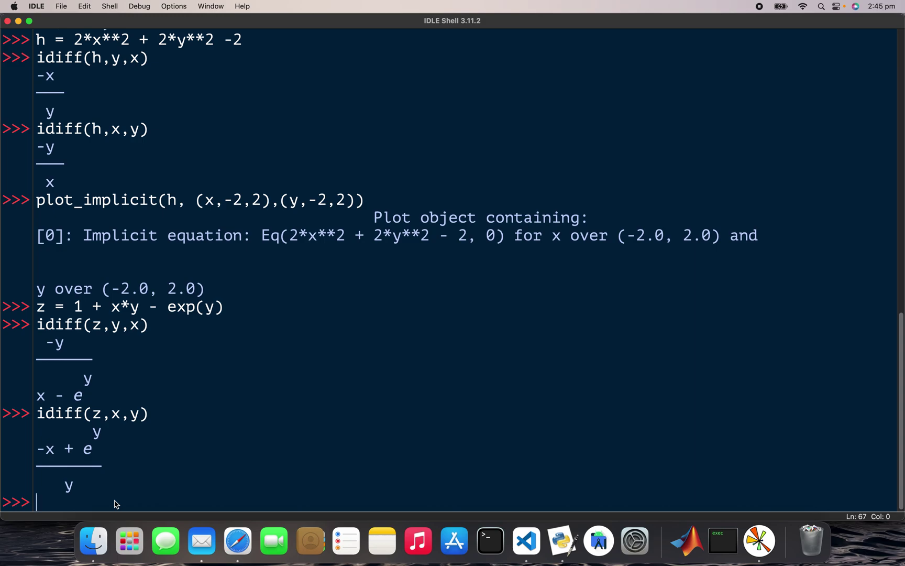
Re-run plot_implicit with z instead of f, view the maximised figure, then close it.
type("plot_implicit(f, (x,-2,2),(y,-2,2))")
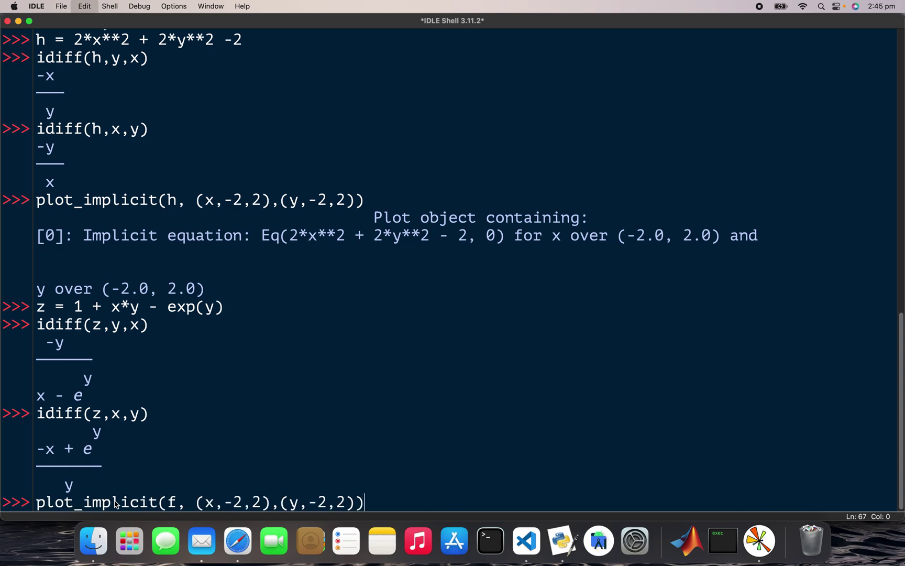
left_click(178, 504)
key("BackSpace")
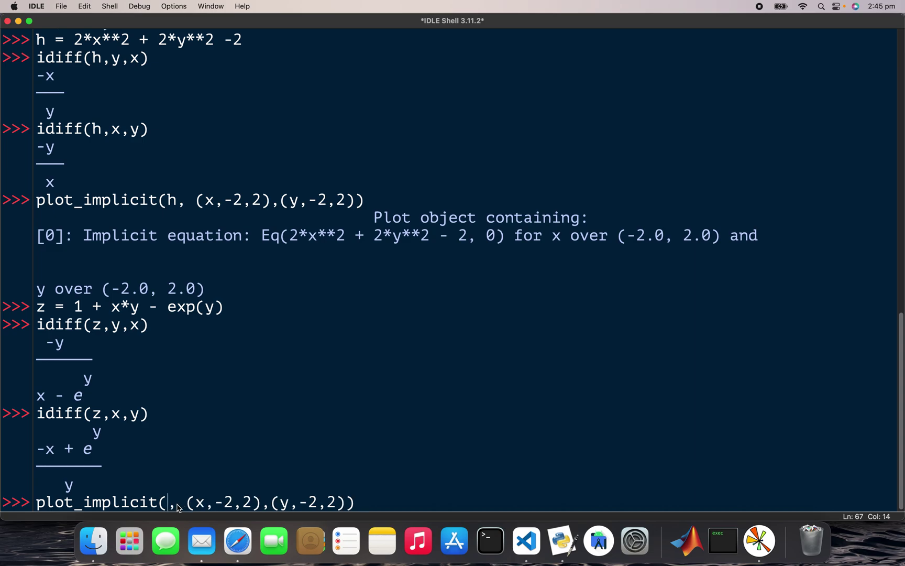
type("z")
left_click(405, 505)
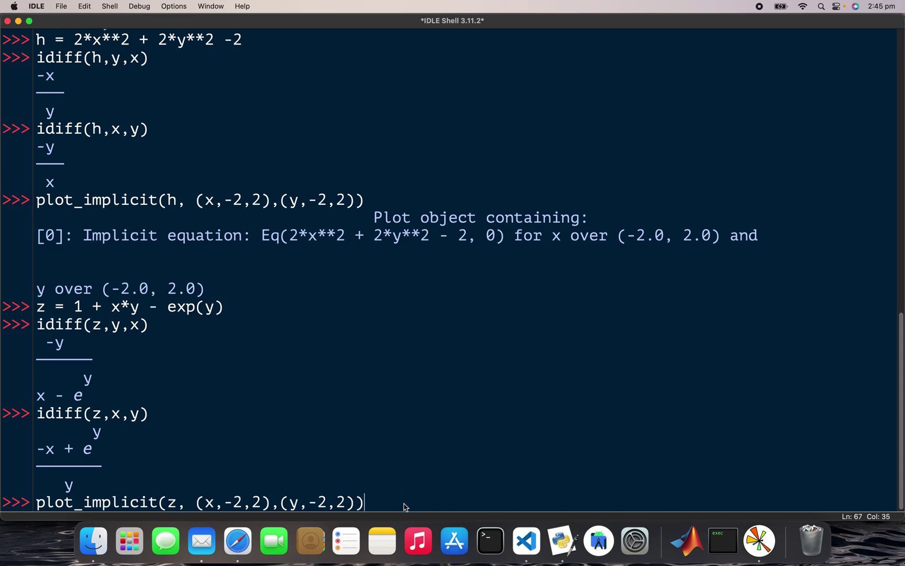
key("Return")
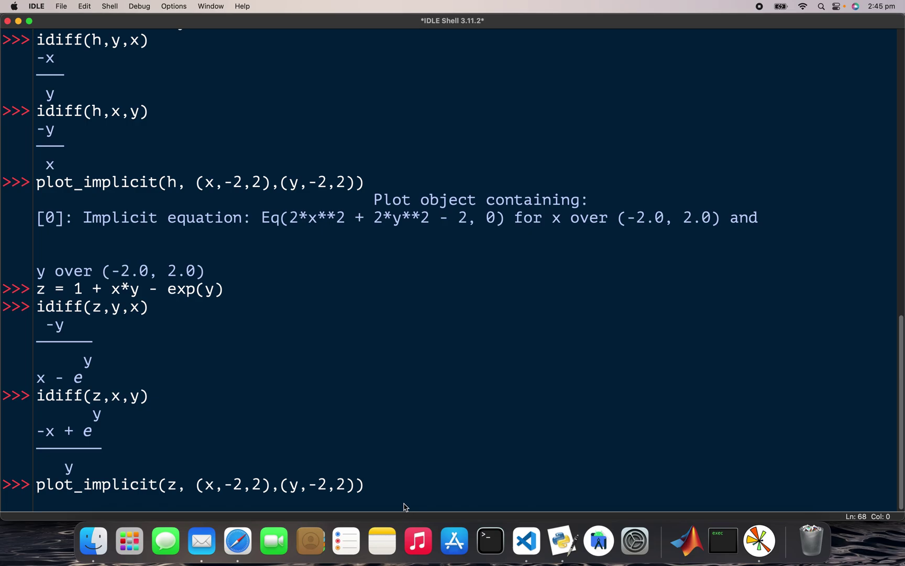
left_click(84, 111)
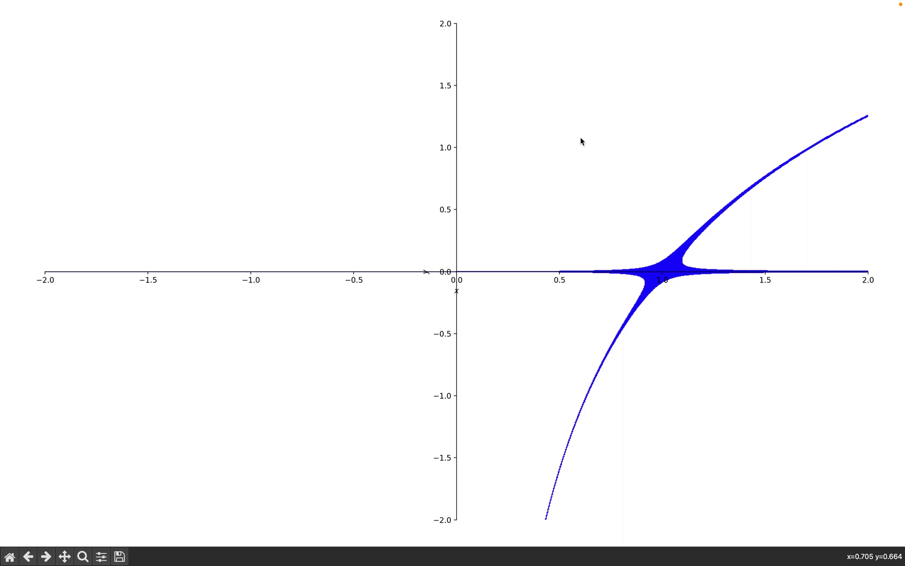
mouse_move(14, 4)
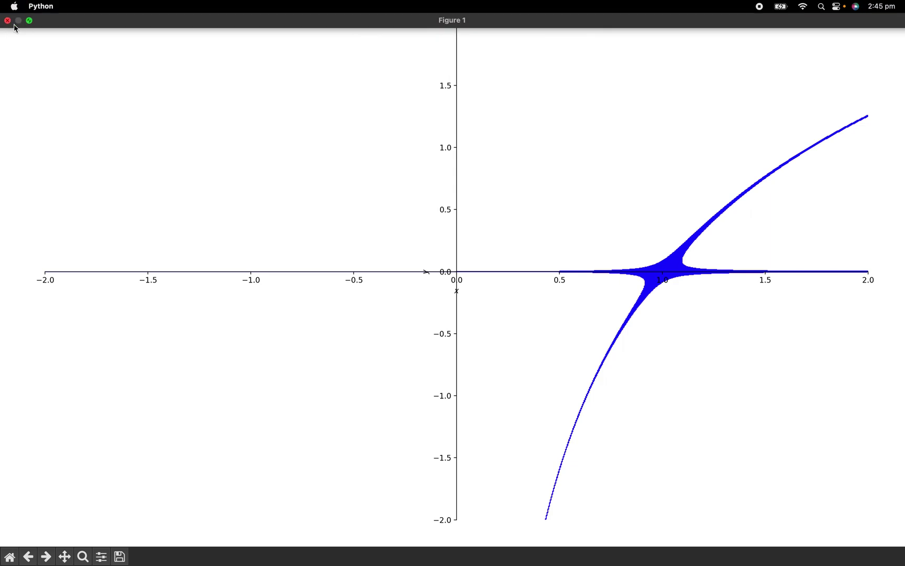
left_click(6, 20)
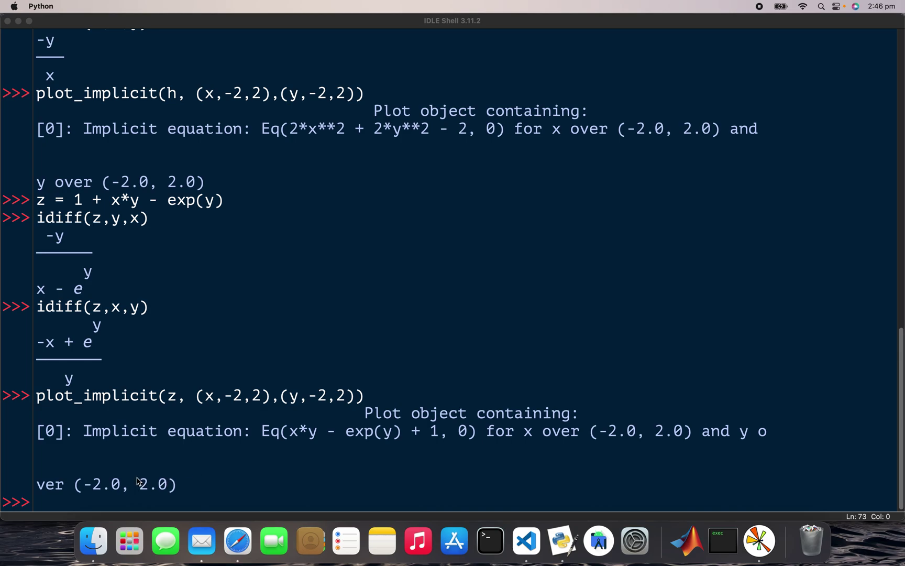
Type the comment '# Please do subscribe, and have a lovely day. :-)', correcting typos.
left_click(95, 505)
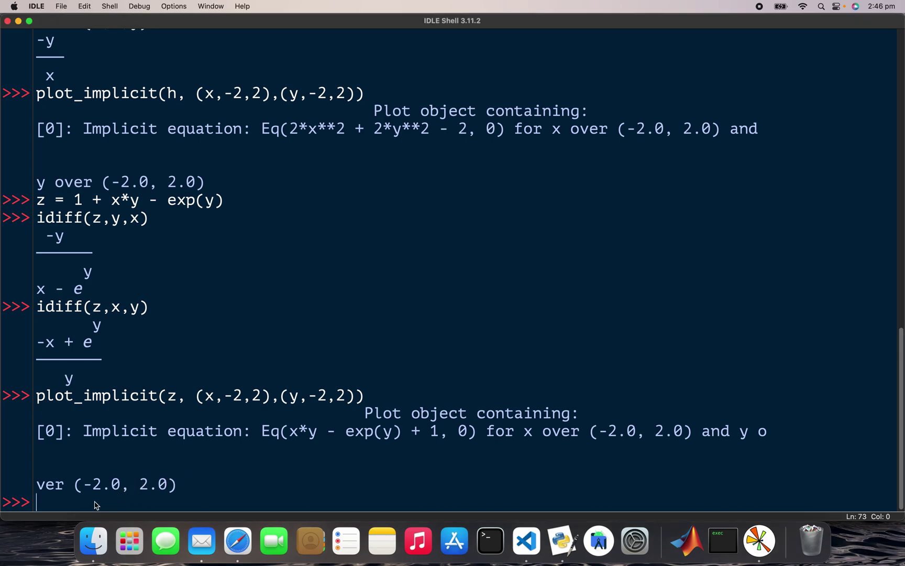
type("# ")
type("Plea")
type("se so")
key("BackSpace")
key("BackSpace")
key("BackSpace")
type("do")
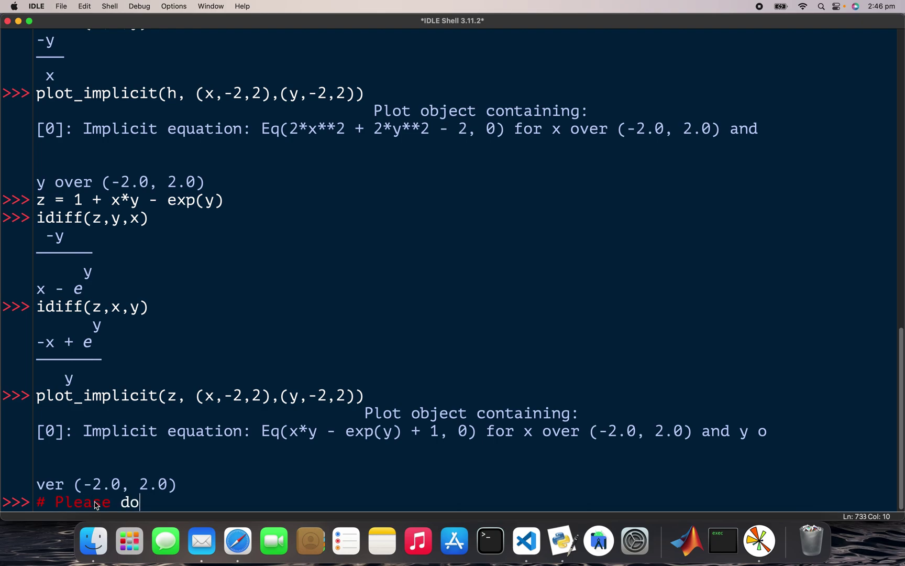
type(" subscr")
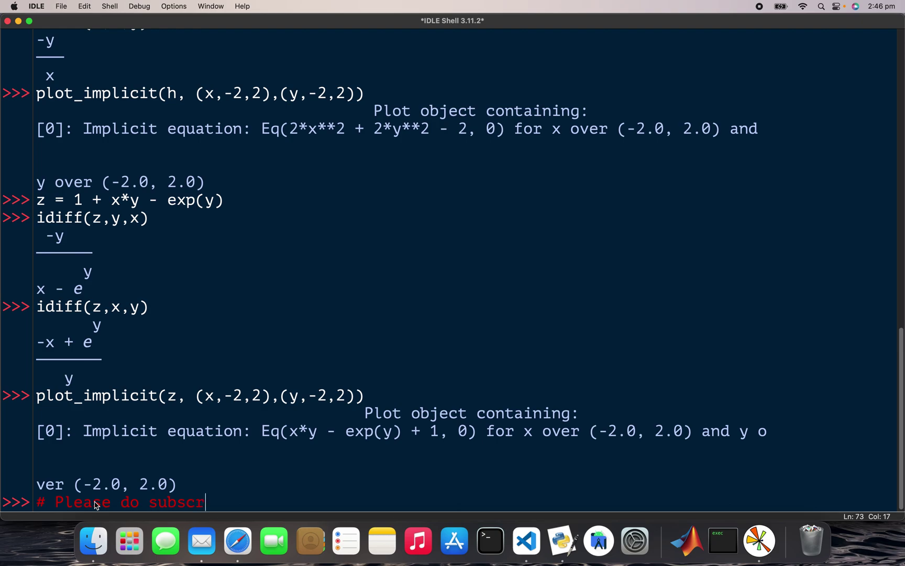
type("ibe")
type(", anbd")
key("BackSpace")
type("d have a")
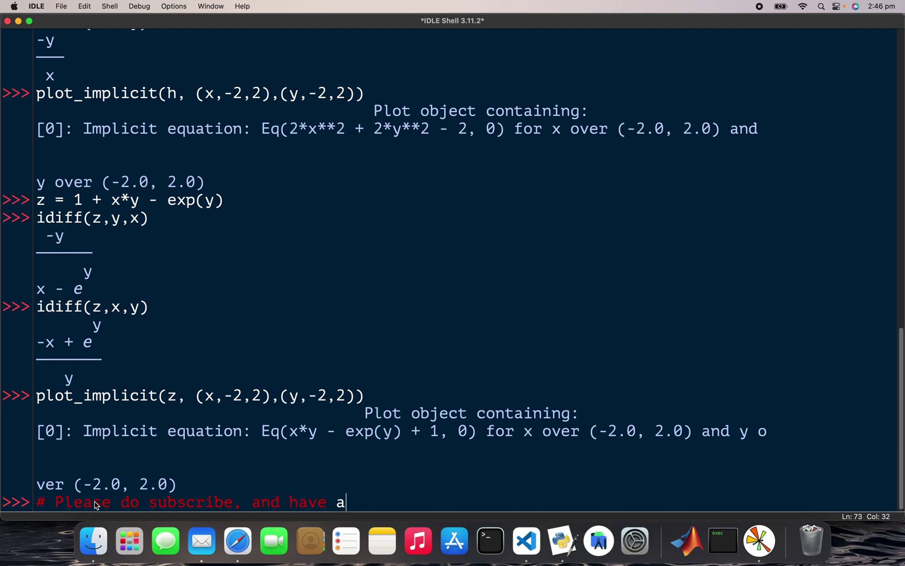
type(" lovely day. :-")
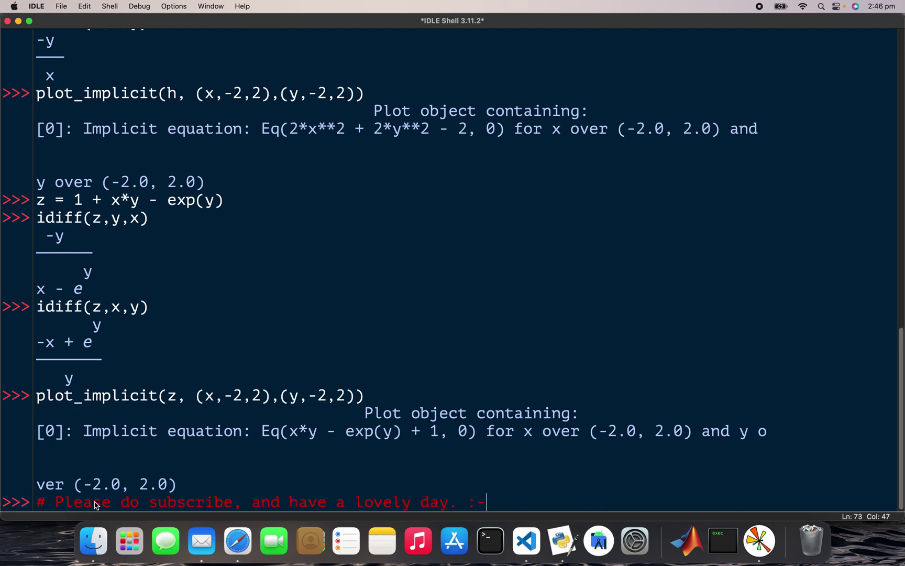
type(")")
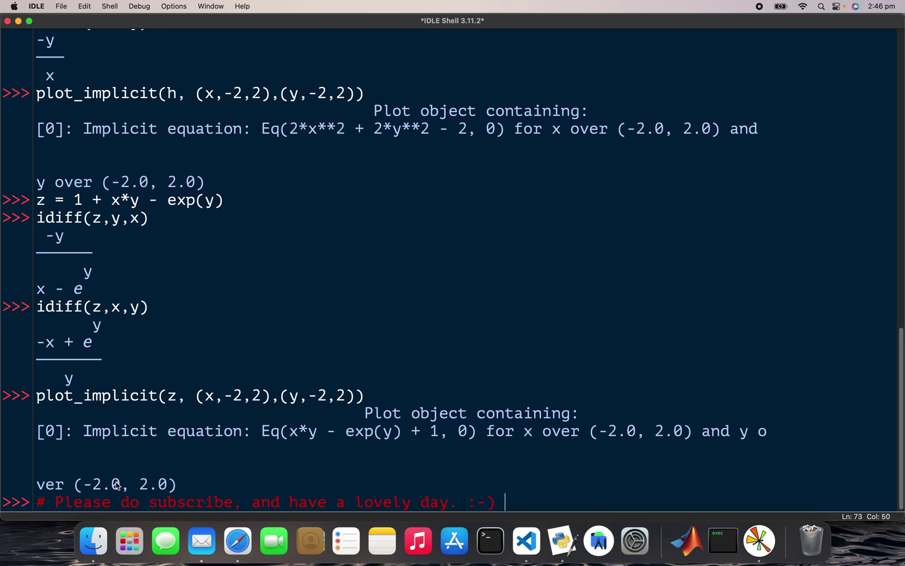